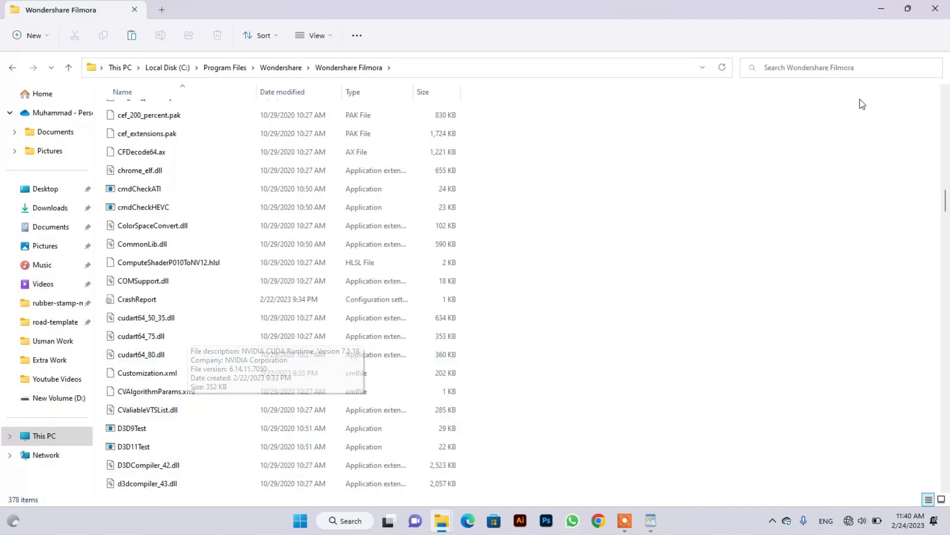
# - Open the Crack folder inside the desktop folder _Getintopc.com_Wondershare_Filmora_v10.0.0.94x64_Multilingual
pyautogui.click(928, 13)
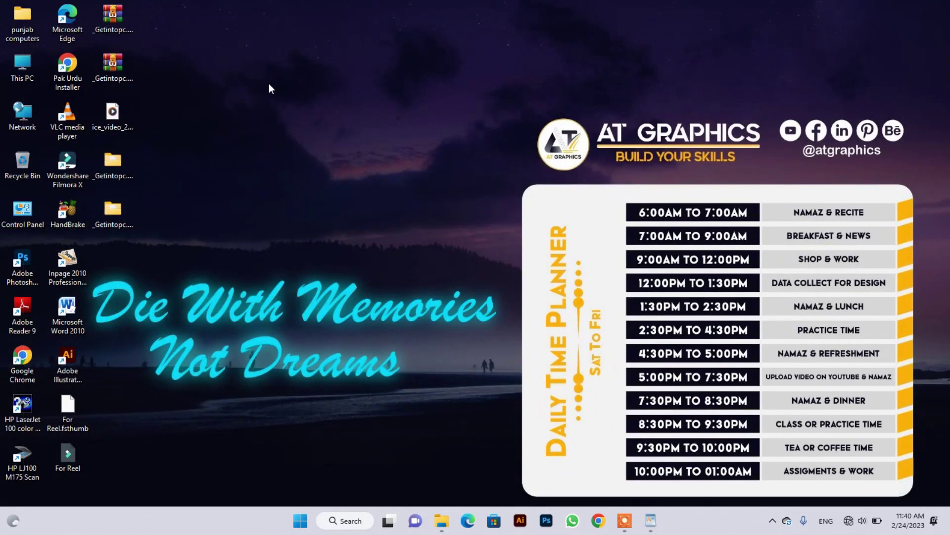
pyautogui.rightClick(196, 17)
pyautogui.click(221, 93)
pyautogui.doubleClick(113, 210)
pyautogui.doubleClick(175, 116)
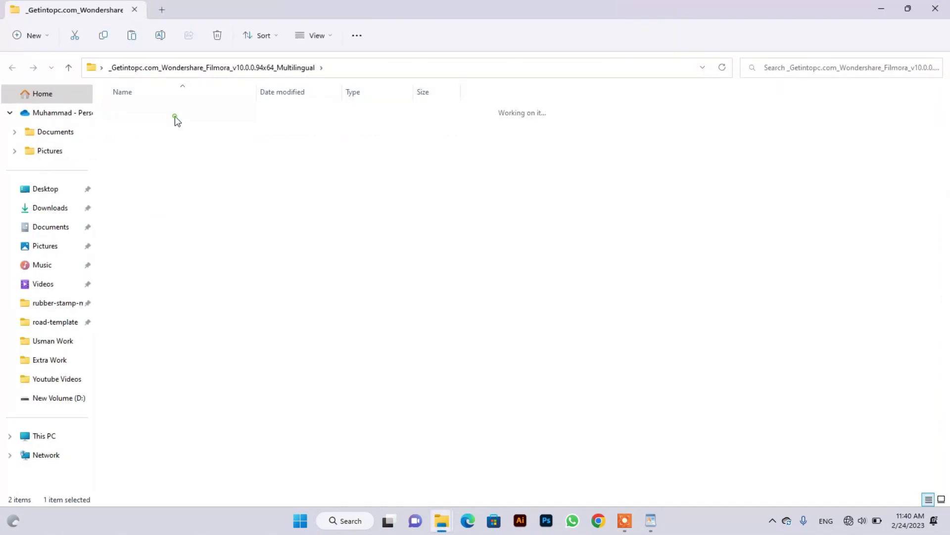
pyautogui.doubleClick(175, 116)
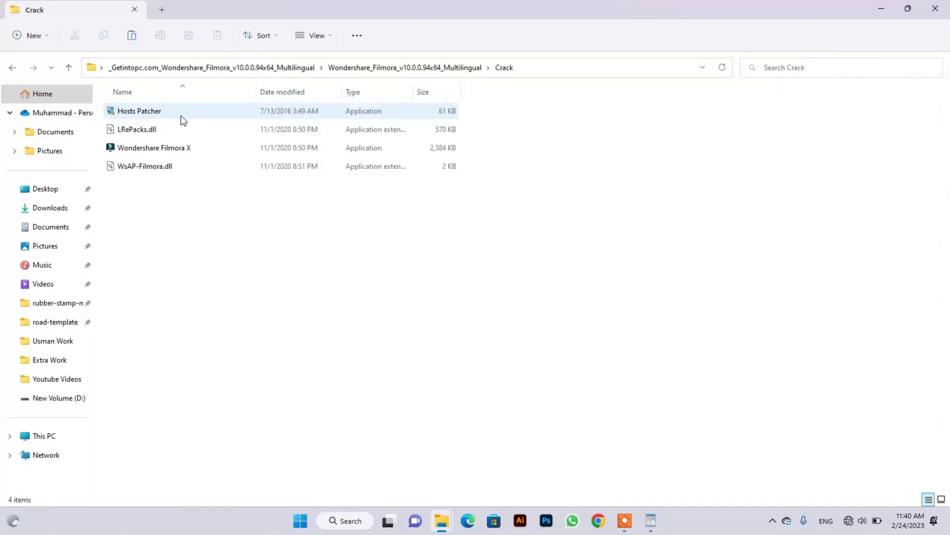
# - Look at the actions available for the Hosts Patcher file and close the Crack folder window
pyautogui.rightClick(170, 118)
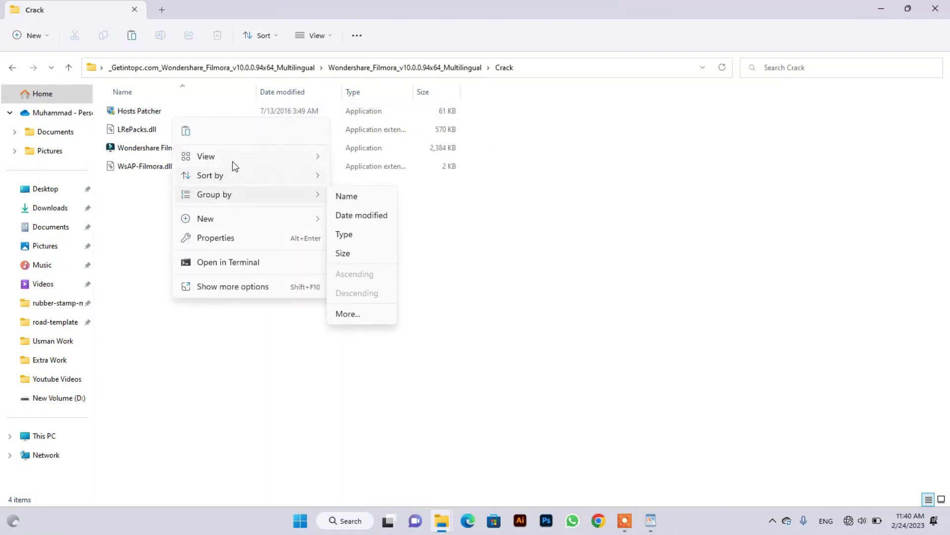
pyautogui.click(148, 112)
pyautogui.rightClick(149, 113)
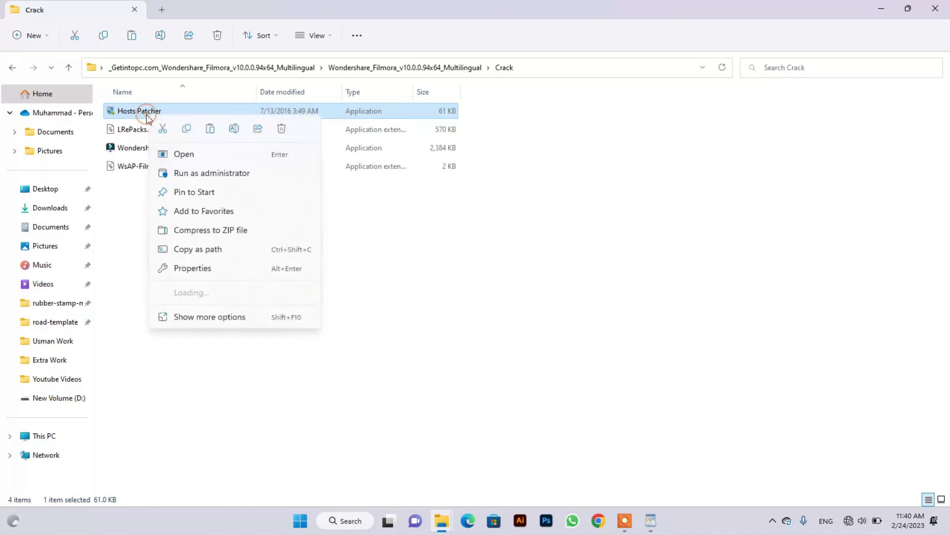
pyautogui.click(378, 252)
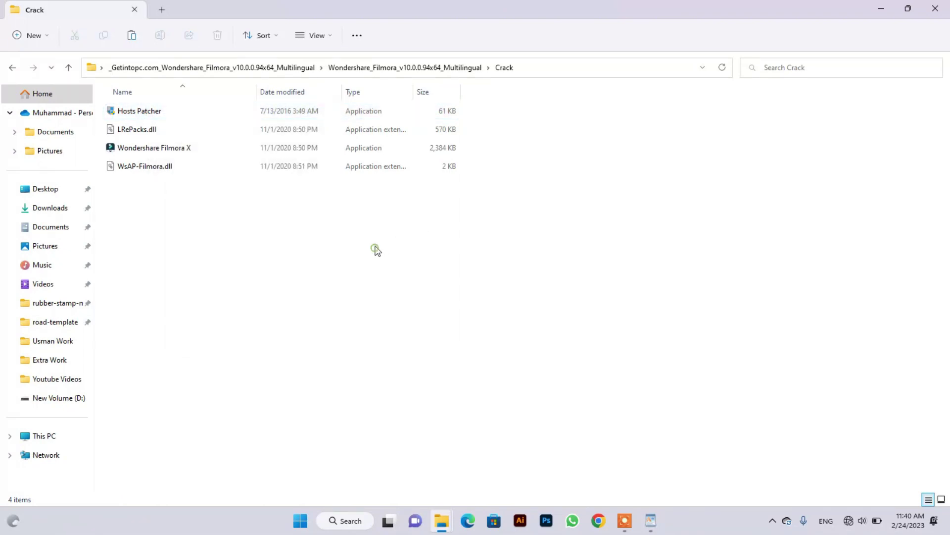
pyautogui.click(939, 14)
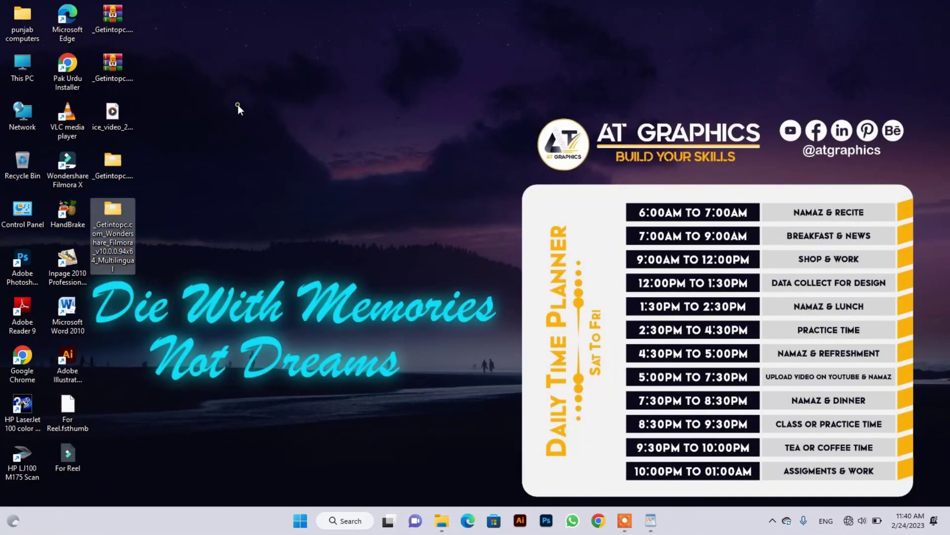
# - Launch Wondershare Filmora X from the desktop and create a new project with the 16:9 (Widescreen) aspect ratio
pyautogui.doubleClick(79, 167)
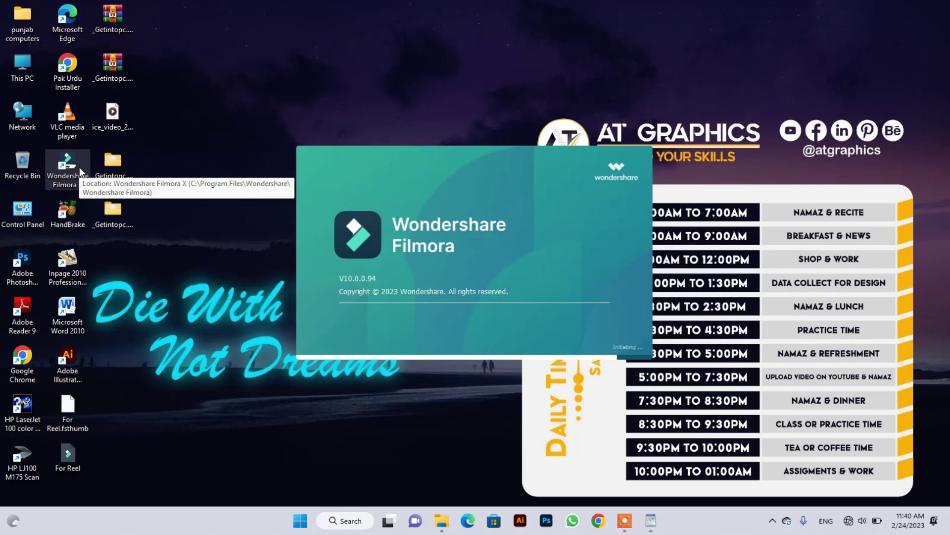
pyautogui.click(178, 91)
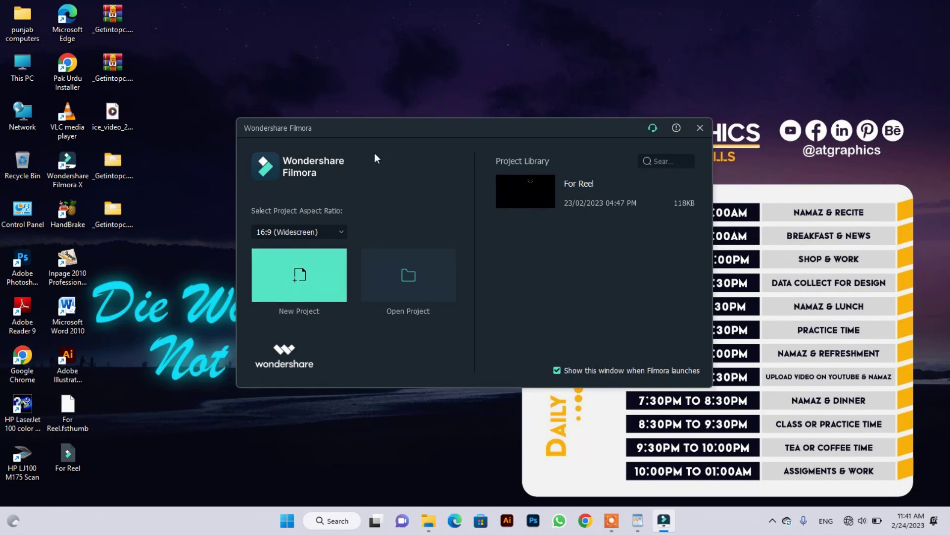
pyautogui.click(287, 231)
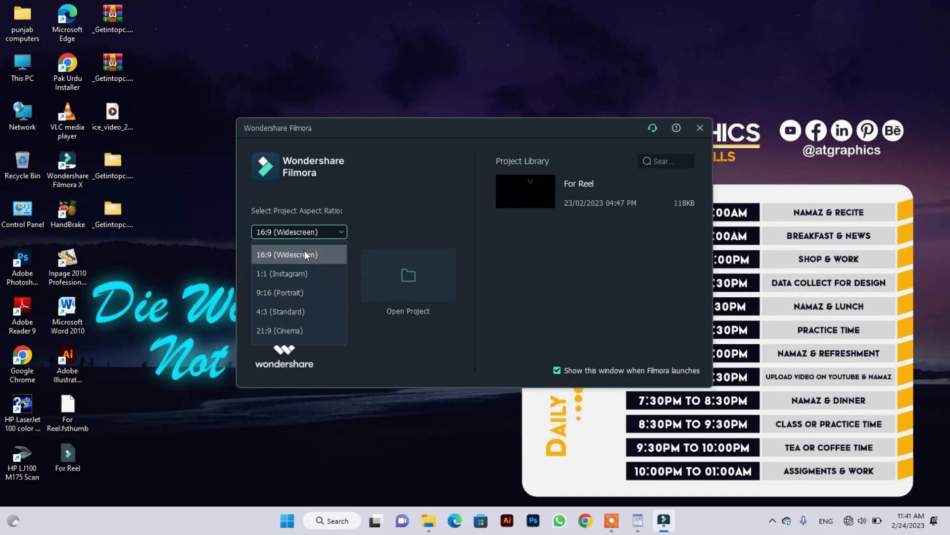
pyautogui.click(329, 252)
pyautogui.click(303, 267)
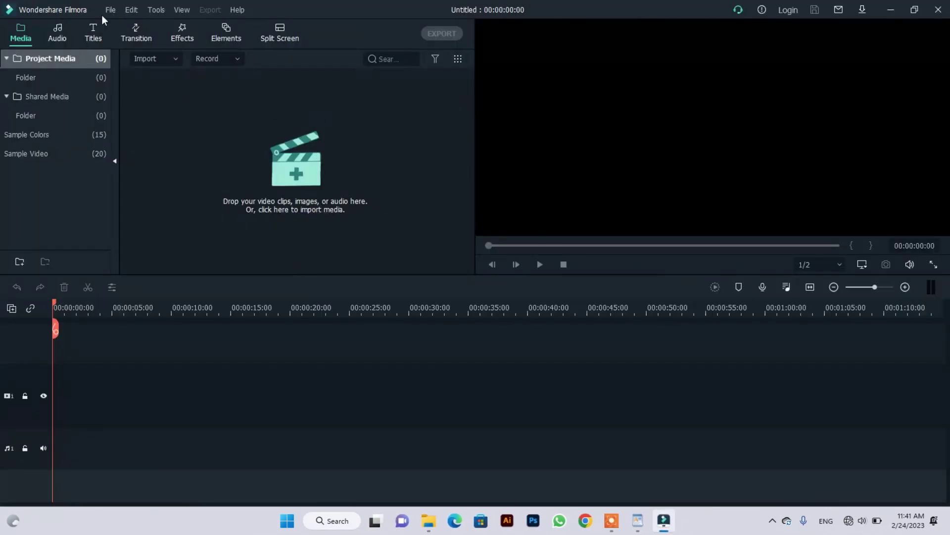
pyautogui.click(109, 8)
pyautogui.moveTo(132, 25)
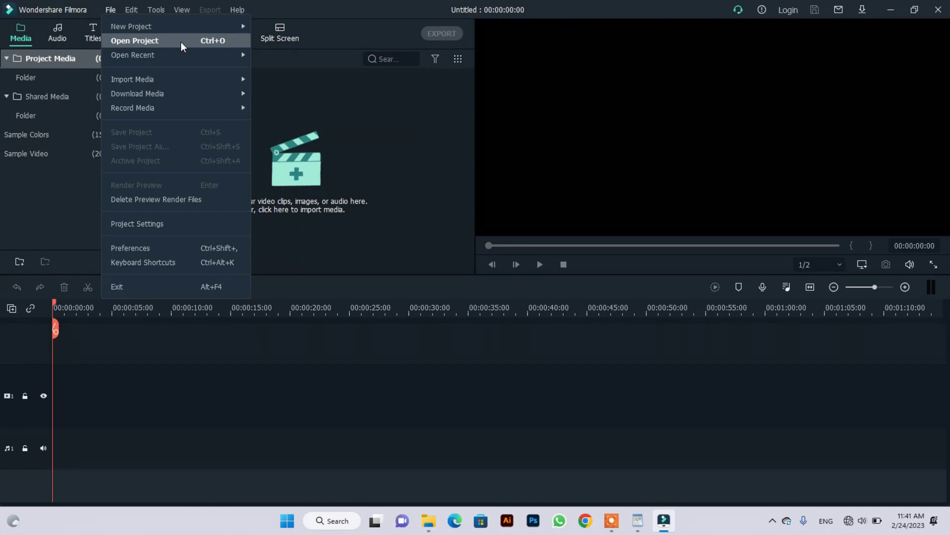
pyautogui.moveTo(185, 51)
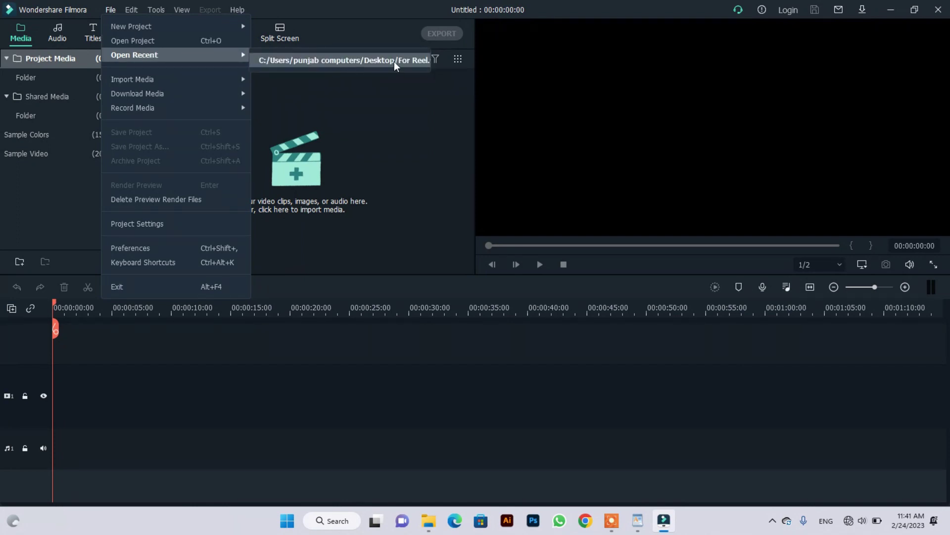
pyautogui.click(110, 11)
# - Import the Manipulation video from the Youtube Videos folder into the project media
pyautogui.click(111, 12)
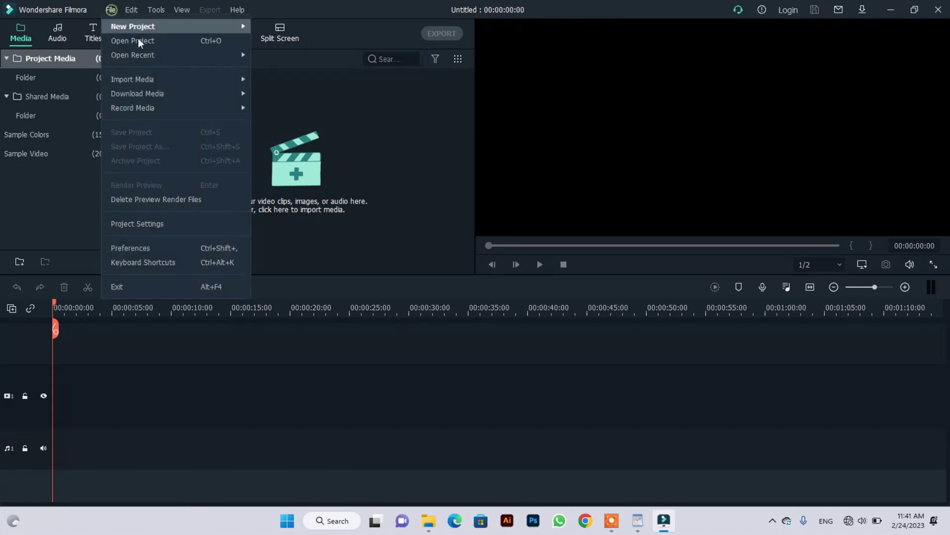
pyautogui.moveTo(142, 79)
pyautogui.click(344, 88)
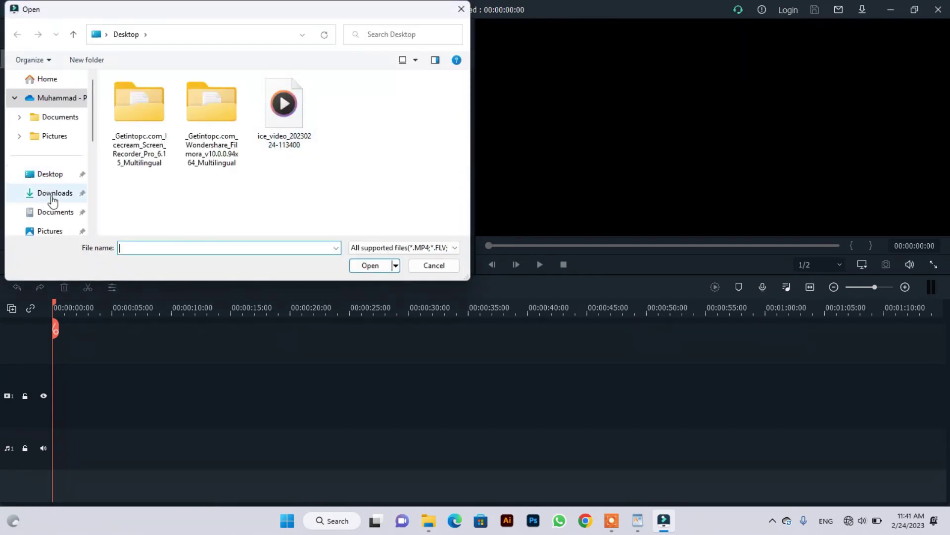
pyautogui.scroll(-1, 51, 187)
pyautogui.scroll(-1, 53, 186)
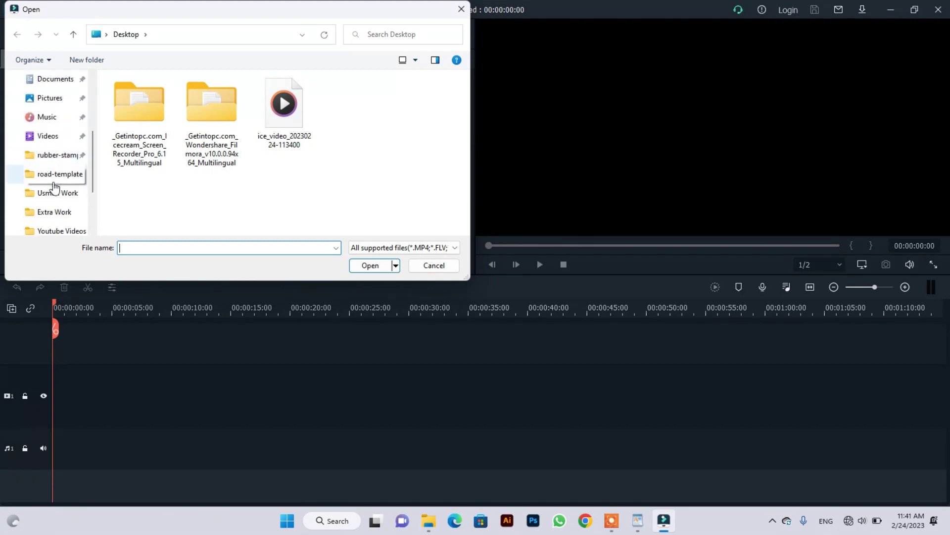
pyautogui.scroll(-1, 60, 195)
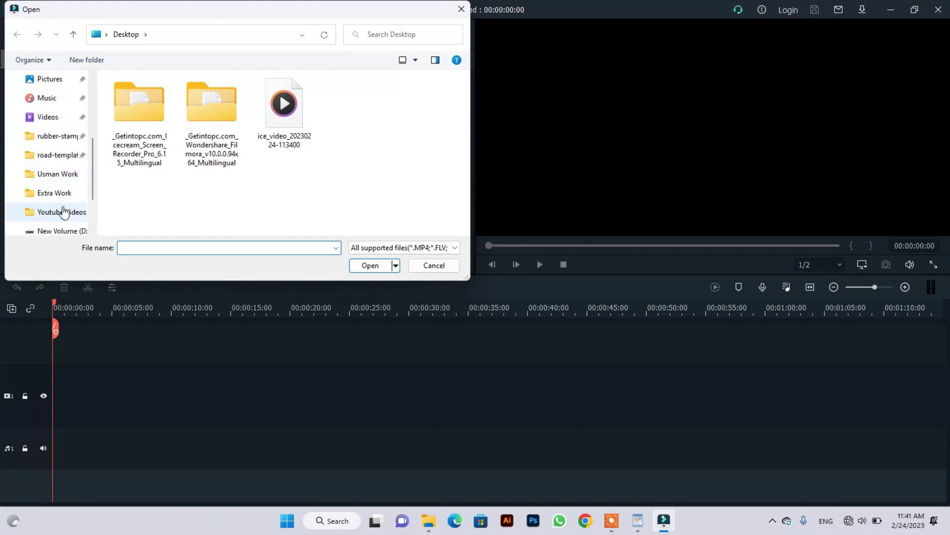
pyautogui.click(63, 211)
pyautogui.scroll(-5, 347, 149)
pyautogui.click(349, 106)
pyautogui.click(358, 266)
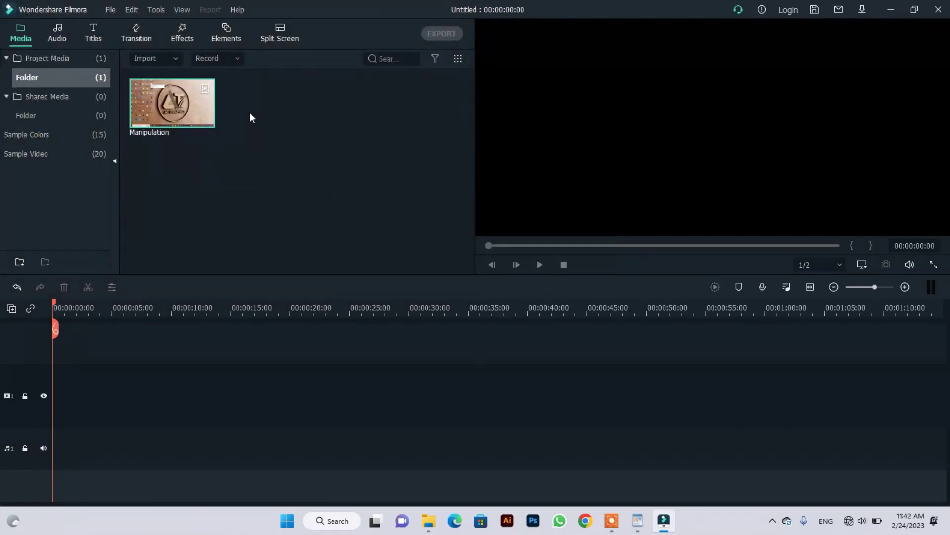
# - Place the Manipulation clip at the start of the first video track, keeping the project settings of 1920 x 1080 25fps
pyautogui.moveTo(172, 103); pyautogui.dragTo(44, 430)
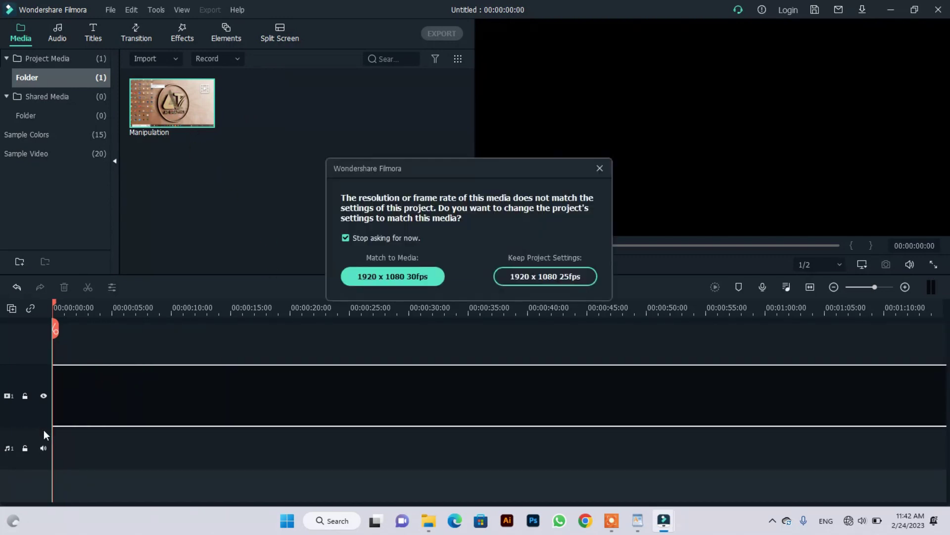
pyautogui.click(533, 275)
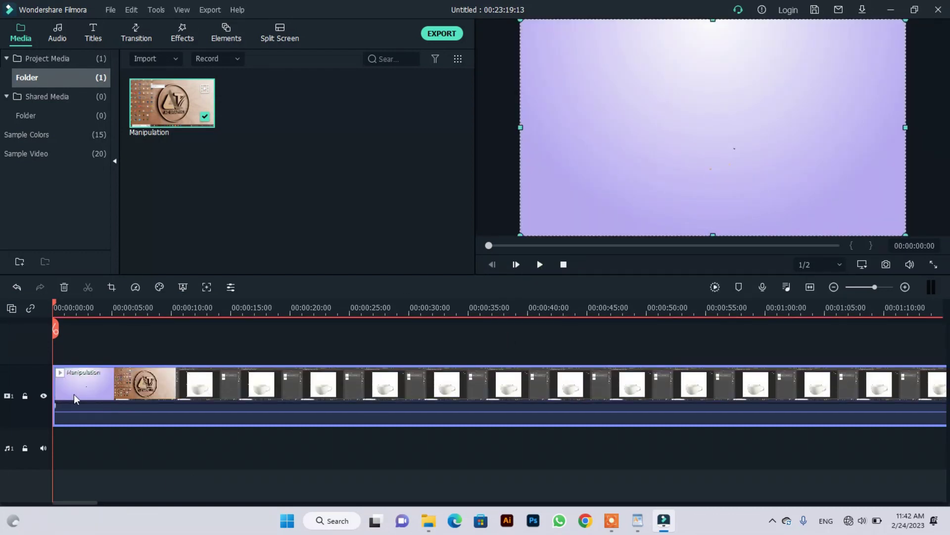
pyautogui.moveTo(555, 306); pyautogui.dragTo(155, 331)
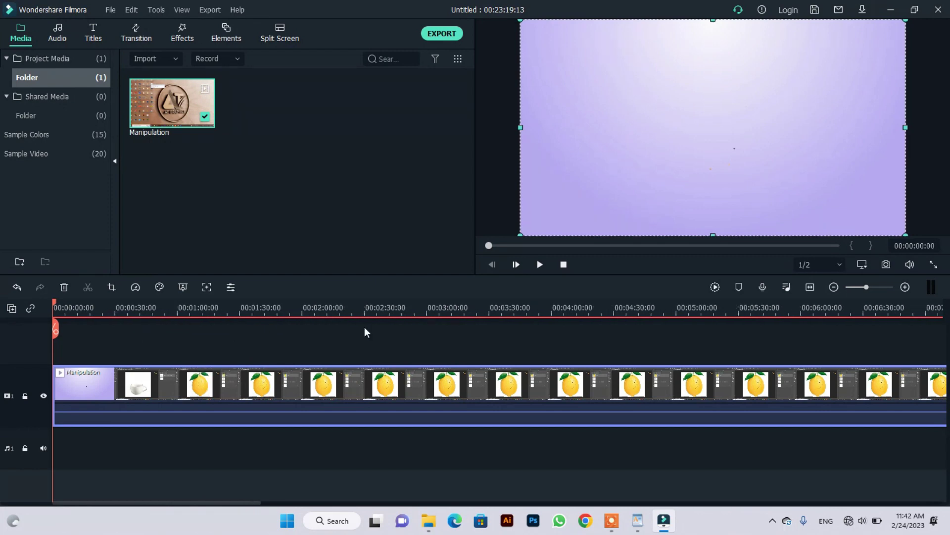
pyautogui.moveTo(600, 305); pyautogui.dragTo(178, 330)
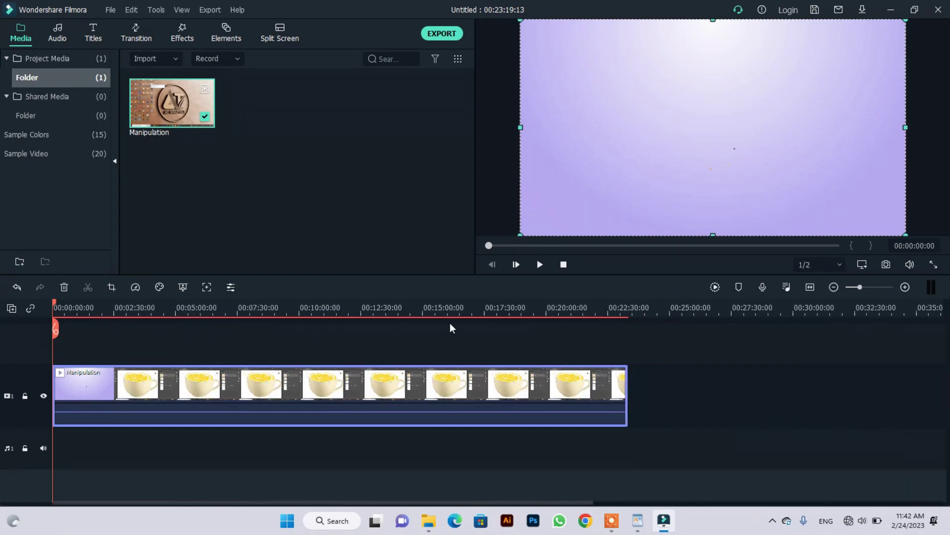
# - Skim the clip through to its end and set the preview playback quality to Full
pyautogui.click(764, 247)
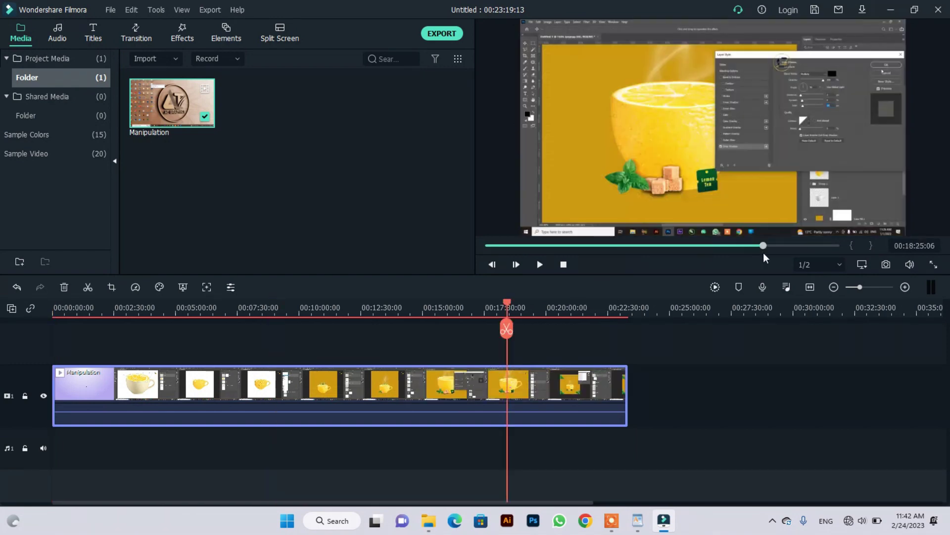
pyautogui.click(835, 248)
pyautogui.click(838, 248)
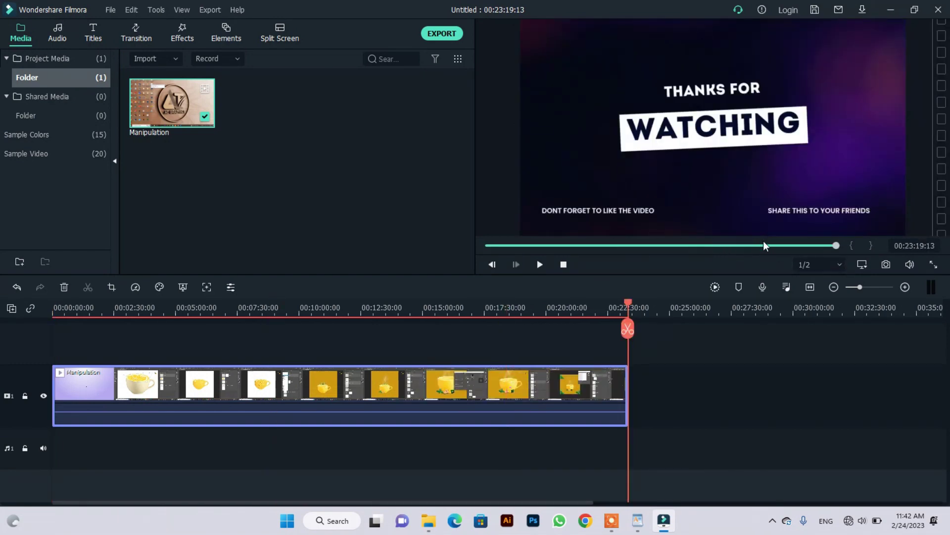
pyautogui.click(492, 264)
pyautogui.click(804, 270)
pyautogui.click(807, 283)
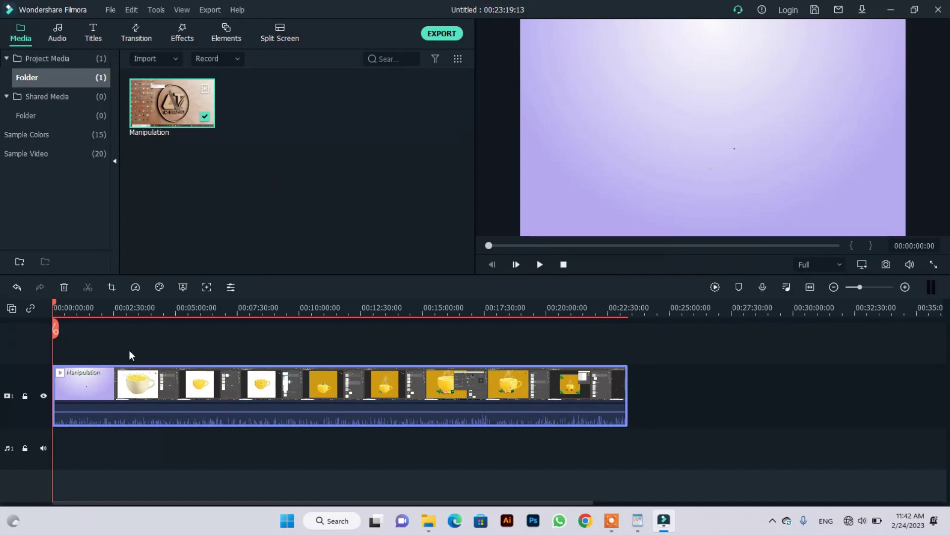
# - Import the Apna Logo image and place it on a track above the start of the Manipulation clip
pyautogui.doubleClick(247, 177)
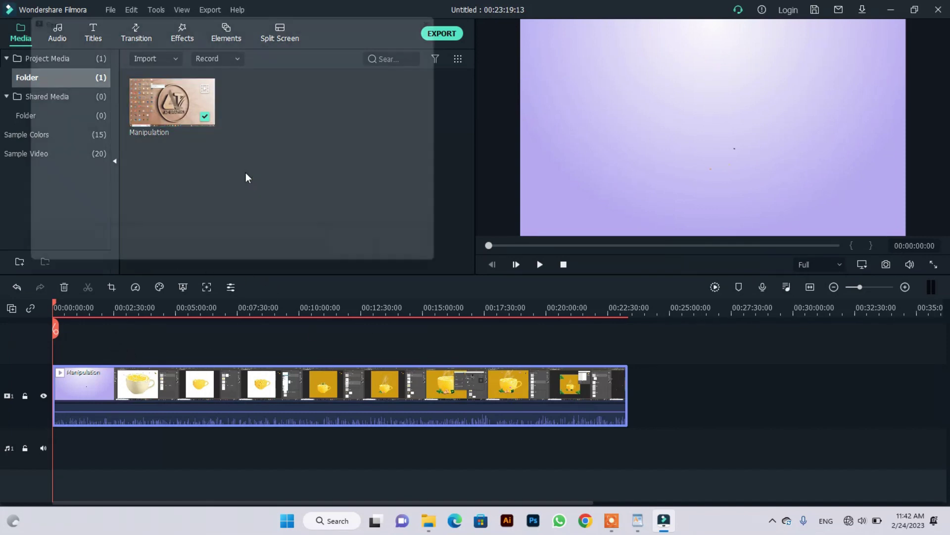
pyautogui.press('Return')
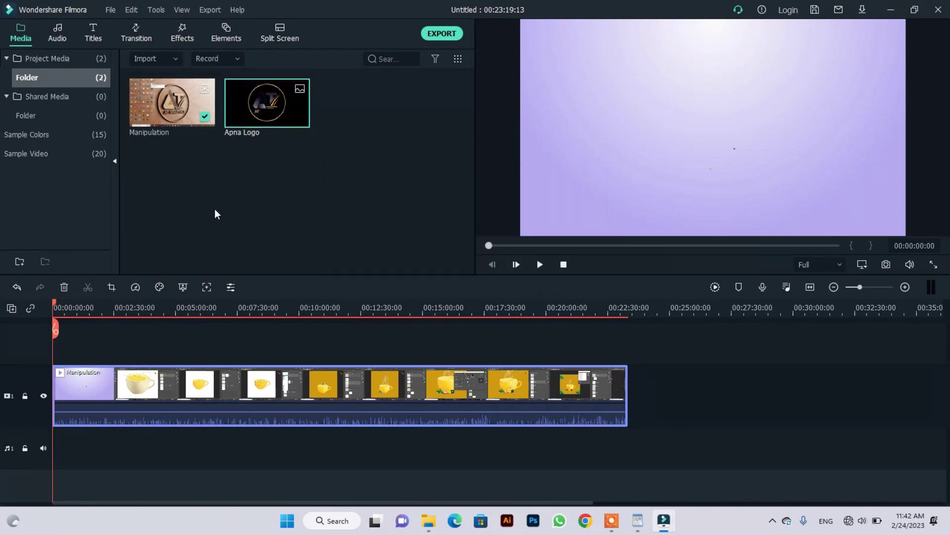
pyautogui.moveTo(263, 120); pyautogui.dragTo(76, 362)
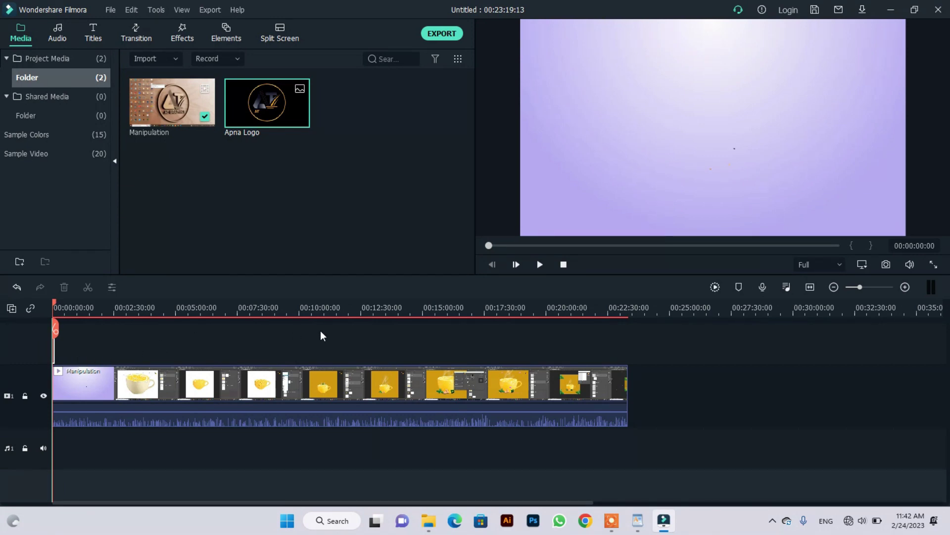
pyautogui.moveTo(197, 336); pyautogui.dragTo(77, 356)
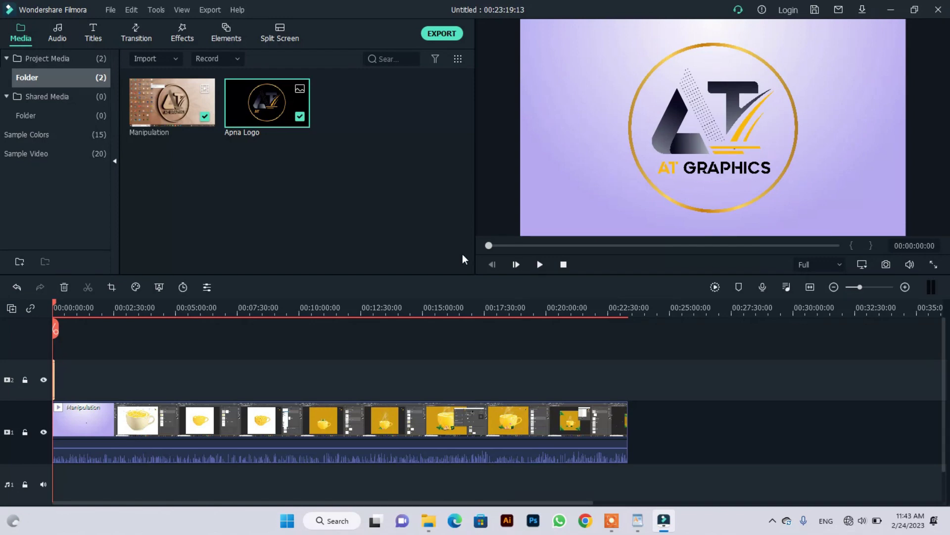
# - Shrink the logo into the video frame's upper-right area and extend its clip to the end of the Manipulation clip
pyautogui.click(642, 177)
pyautogui.moveTo(606, 236); pyautogui.dragTo(839, 45)
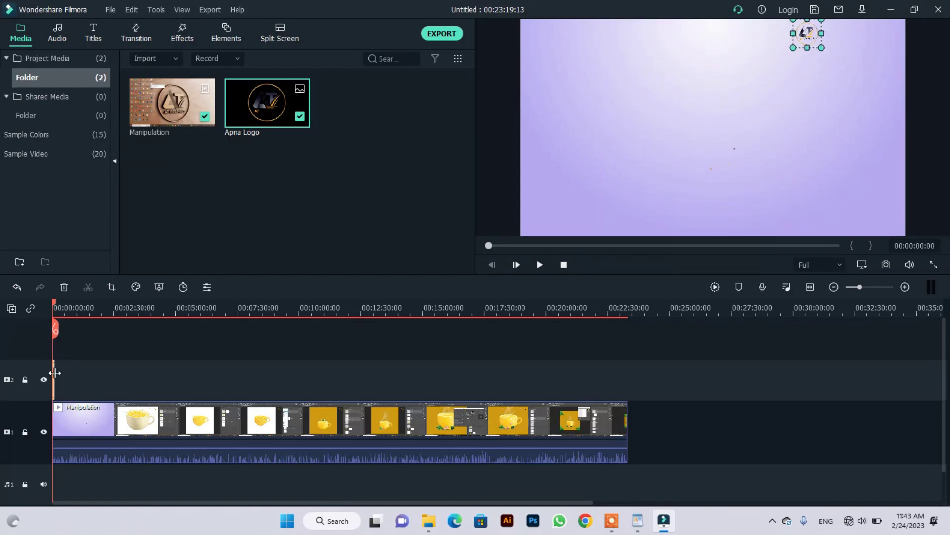
pyautogui.moveTo(65, 372); pyautogui.dragTo(628, 377)
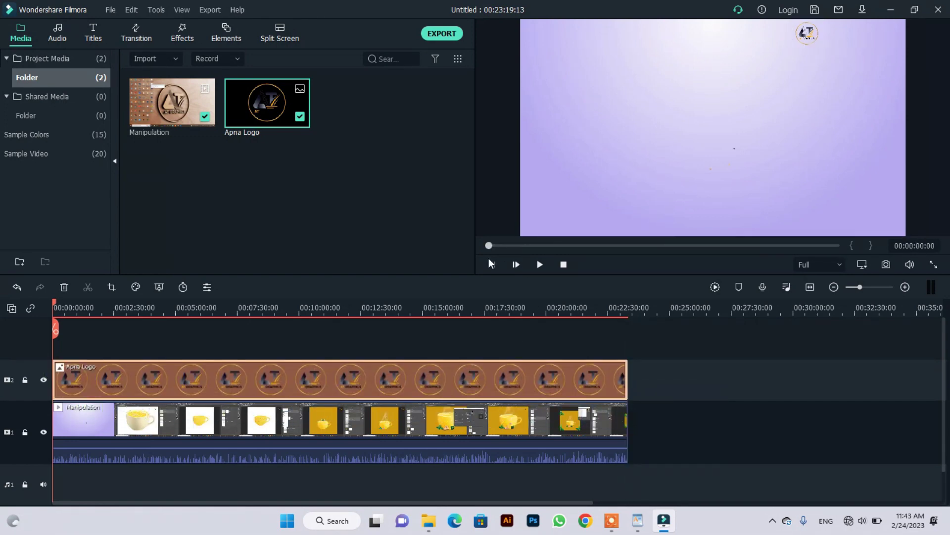
# - At about 00:01:09, shrink the logo further and move it to the video frame's lower-left edge, checking the placement in full screen
pyautogui.moveTo(53, 304); pyautogui.dragTo(87, 310)
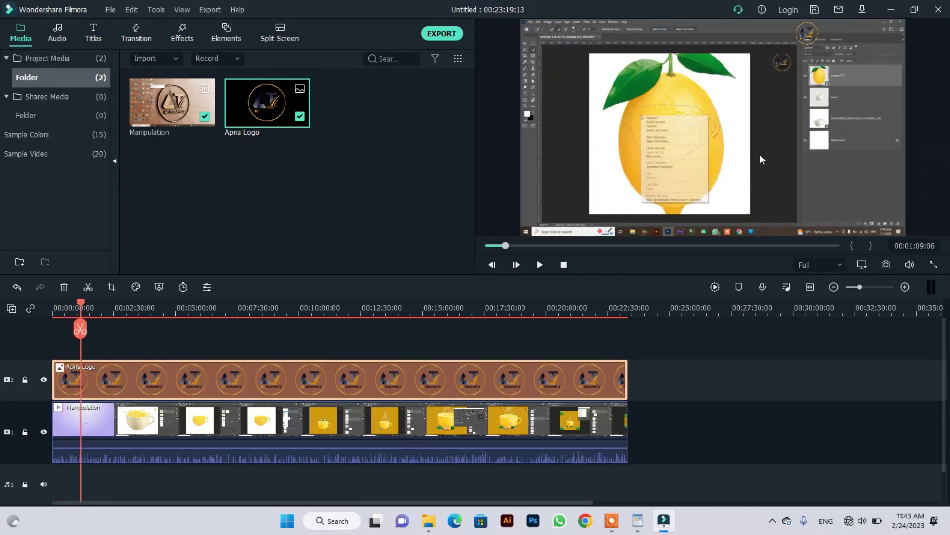
pyautogui.moveTo(804, 36); pyautogui.dragTo(537, 191)
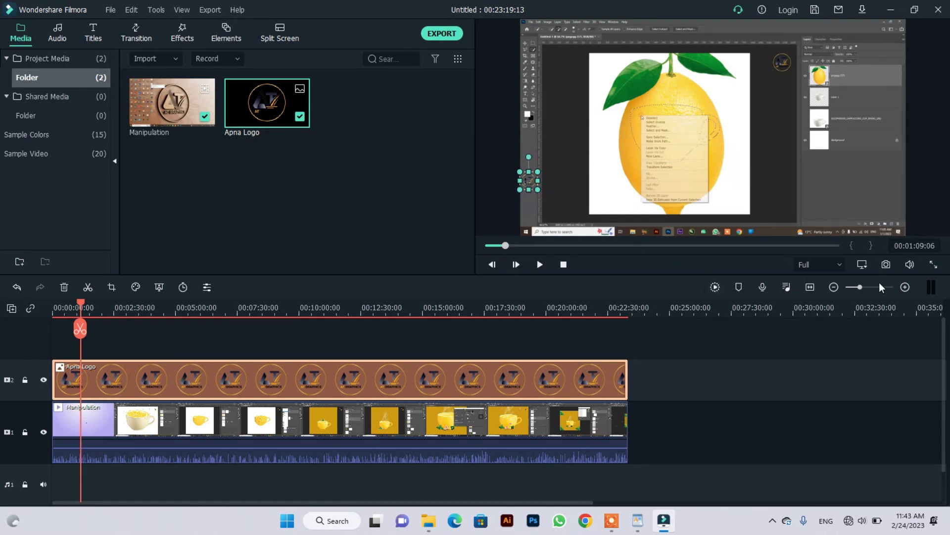
pyautogui.click(933, 264)
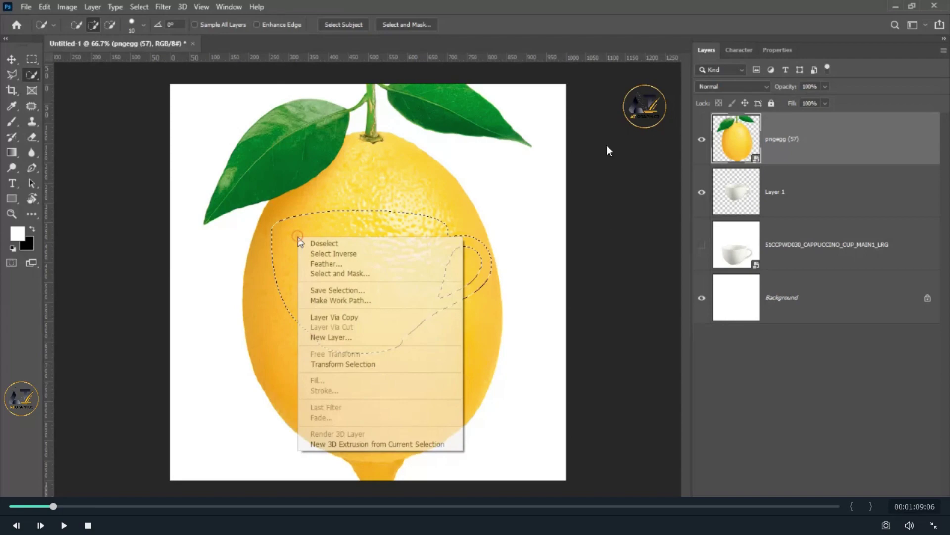
pyautogui.click(934, 525)
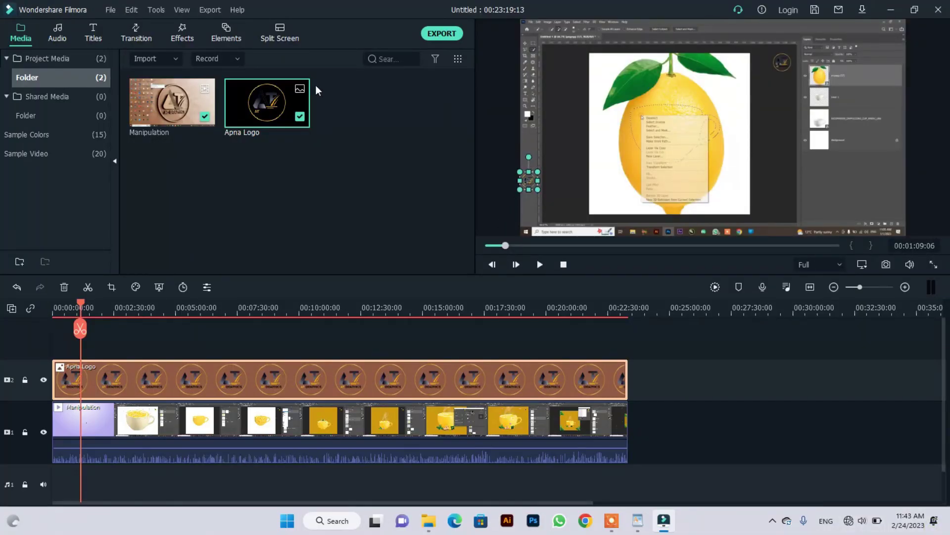
# - Delete the Apna Logo image from the project media, including its clip on the timeline
pyautogui.rightClick(261, 116)
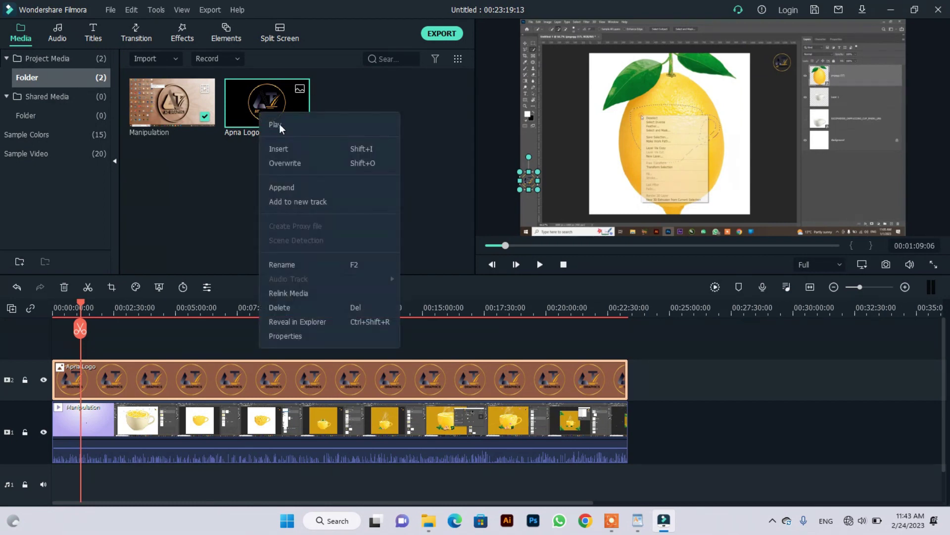
pyautogui.click(288, 307)
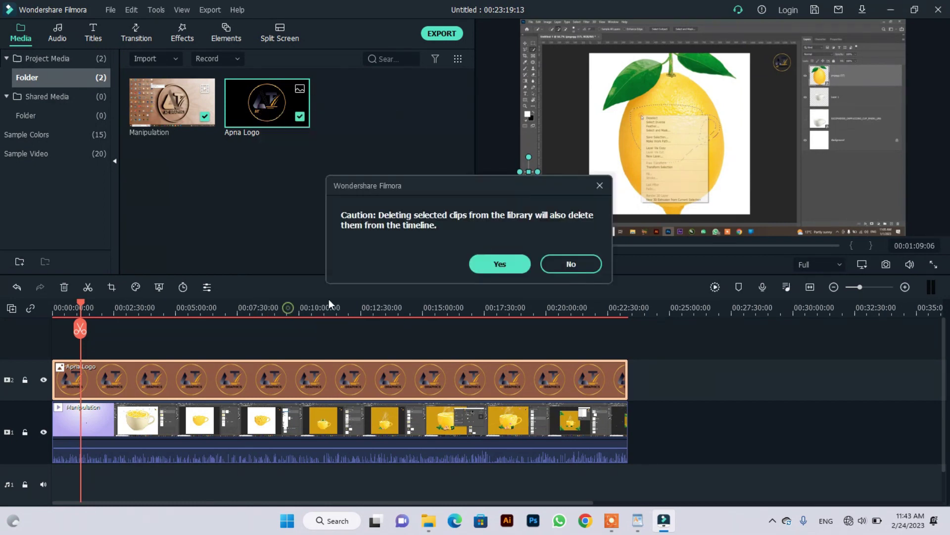
pyautogui.click(515, 264)
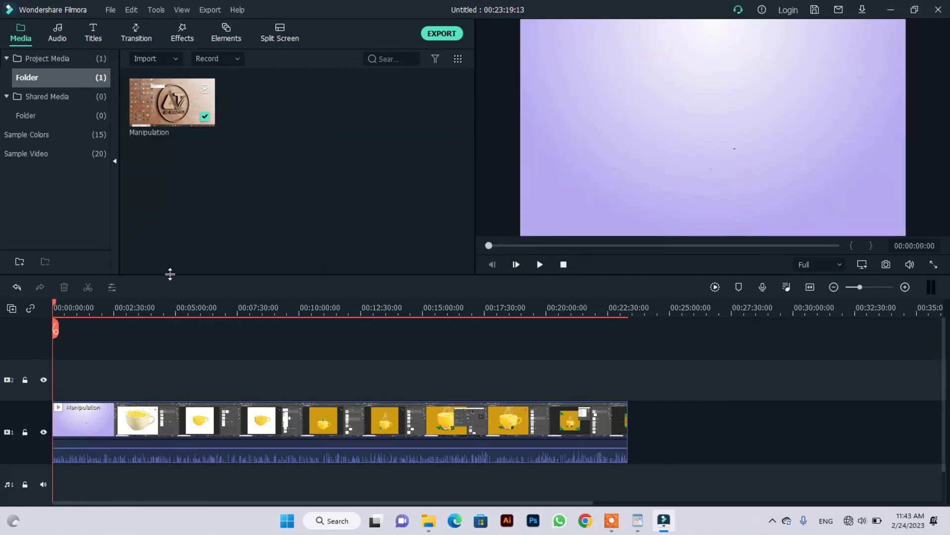
# - Play the first few seconds of the Manipulation clip and return the playhead to the start
pyautogui.press('space')
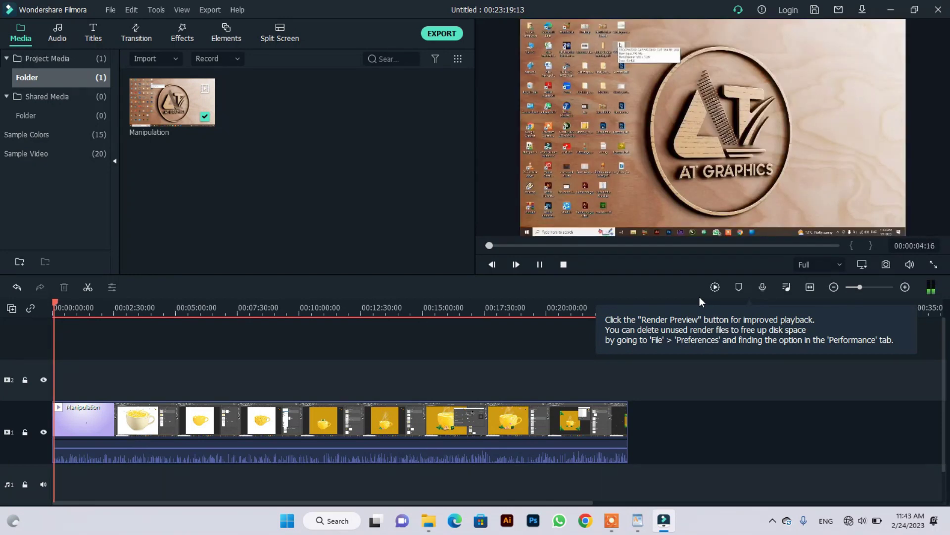
pyautogui.press('space')
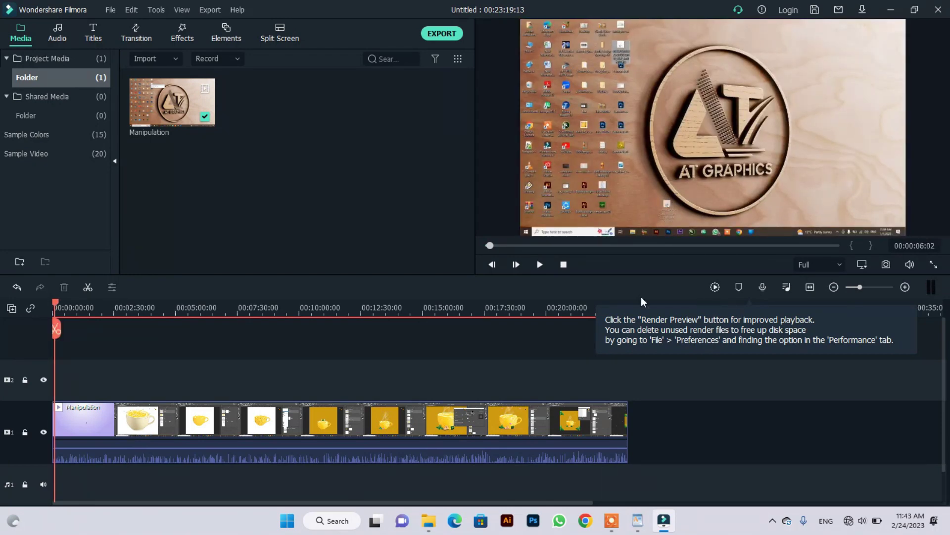
pyautogui.click(54, 304)
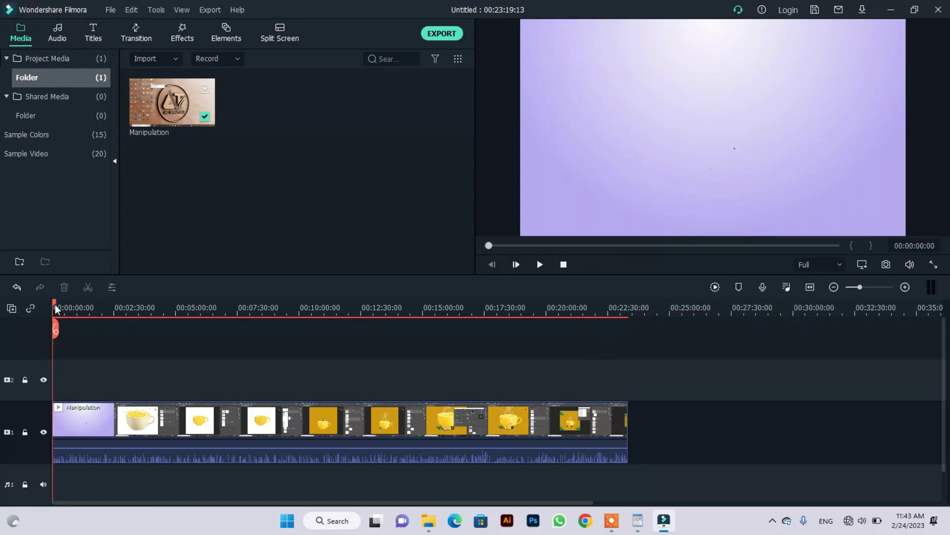
# - Split the Manipulation clip at 00:02:35:21 and 00:03:26:09 and delete the section between the cuts
pyautogui.moveTo(56, 307); pyautogui.dragTo(116, 333)
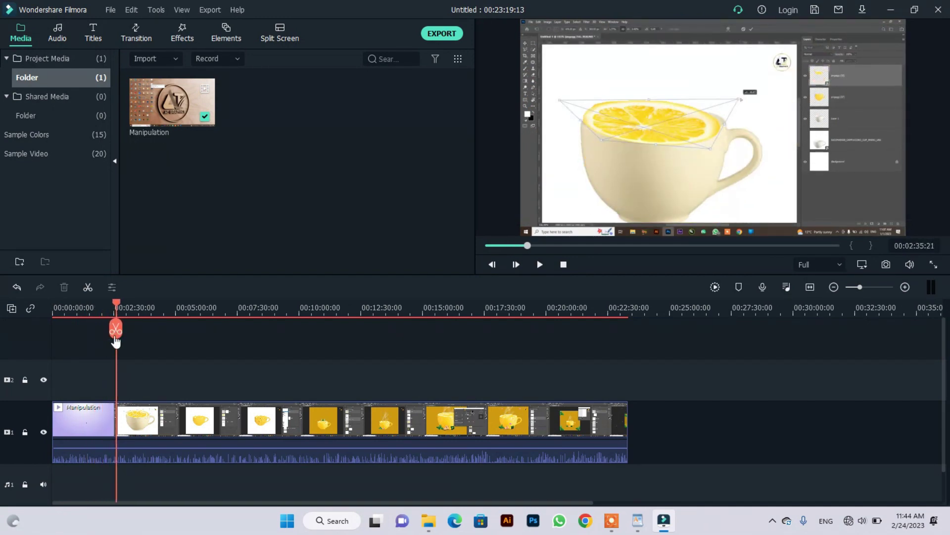
pyautogui.click(116, 329)
pyautogui.moveTo(118, 307); pyautogui.dragTo(138, 305)
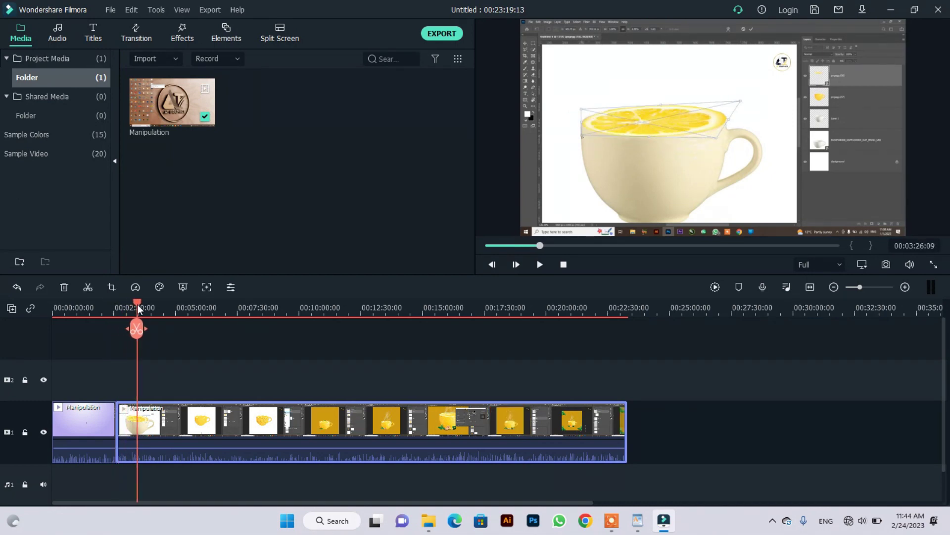
pyautogui.click(140, 334)
pyautogui.click(123, 420)
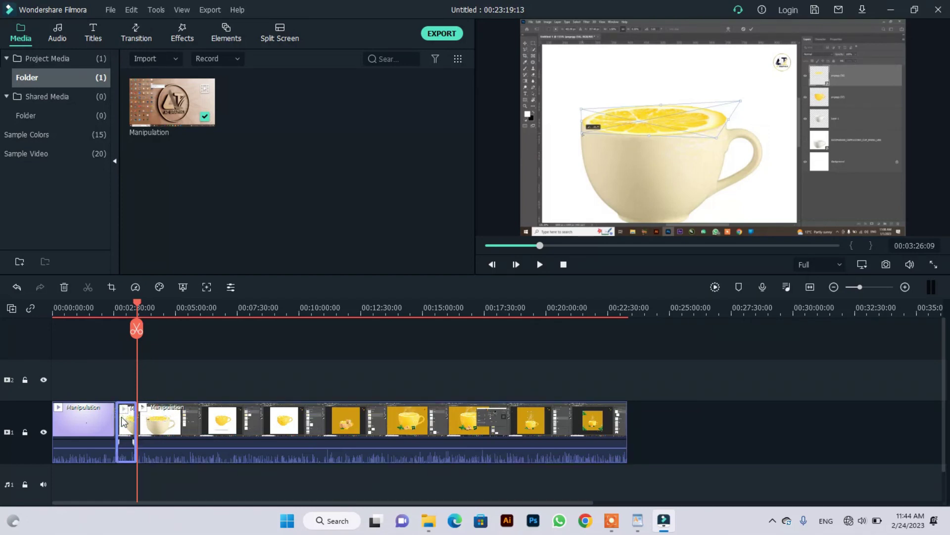
pyautogui.press('Delete')
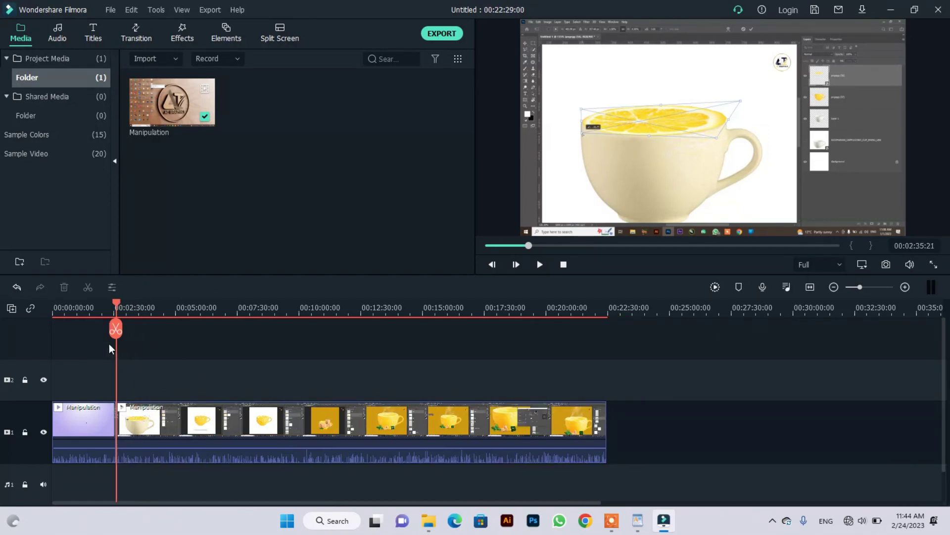
# - Play the video across the cut and return the playhead to the start of the timeline
pyautogui.moveTo(118, 301); pyautogui.dragTo(112, 299)
pyautogui.press('space')
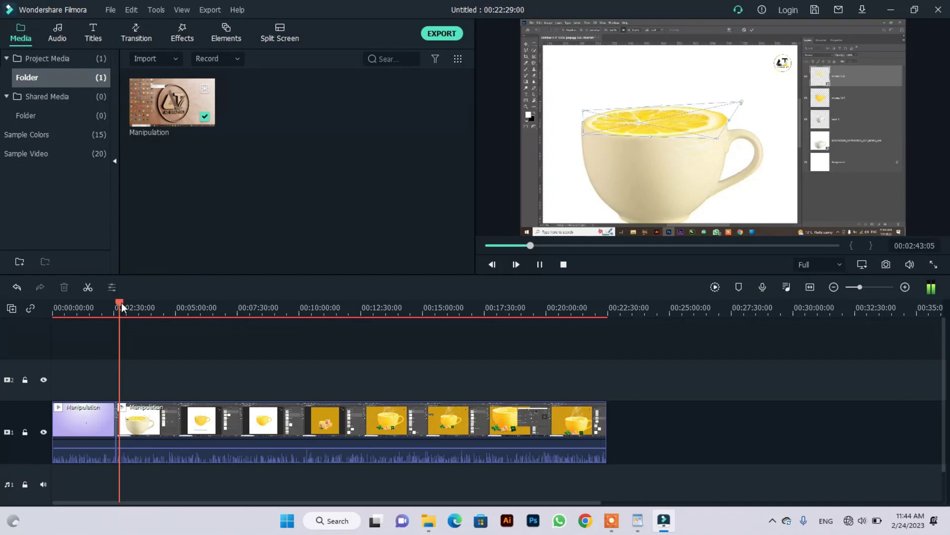
pyautogui.moveTo(120, 302); pyautogui.dragTo(25, 306)
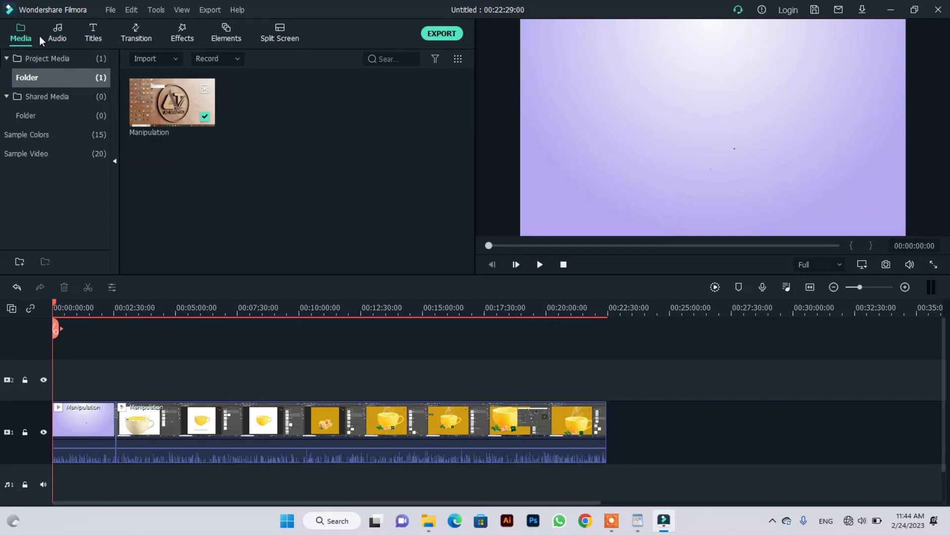
# - Browse the included music and sound effects in the audio library from beginning to end
pyautogui.click(56, 32)
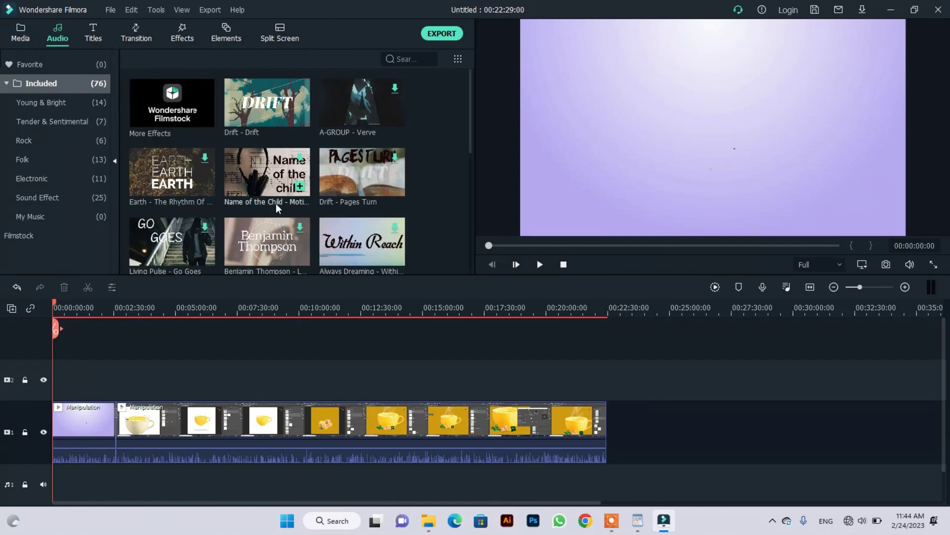
pyautogui.scroll(-5, 326, 175)
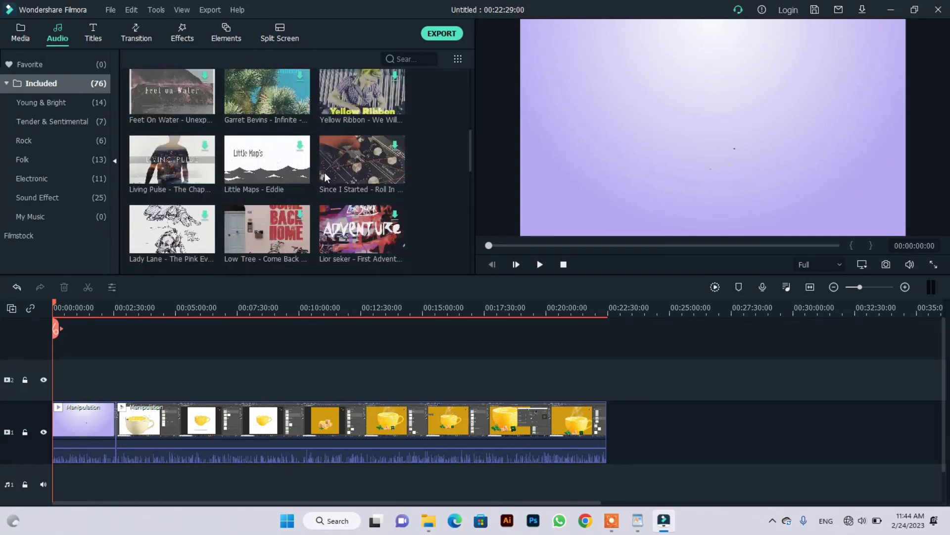
pyautogui.scroll(-3, 325, 172)
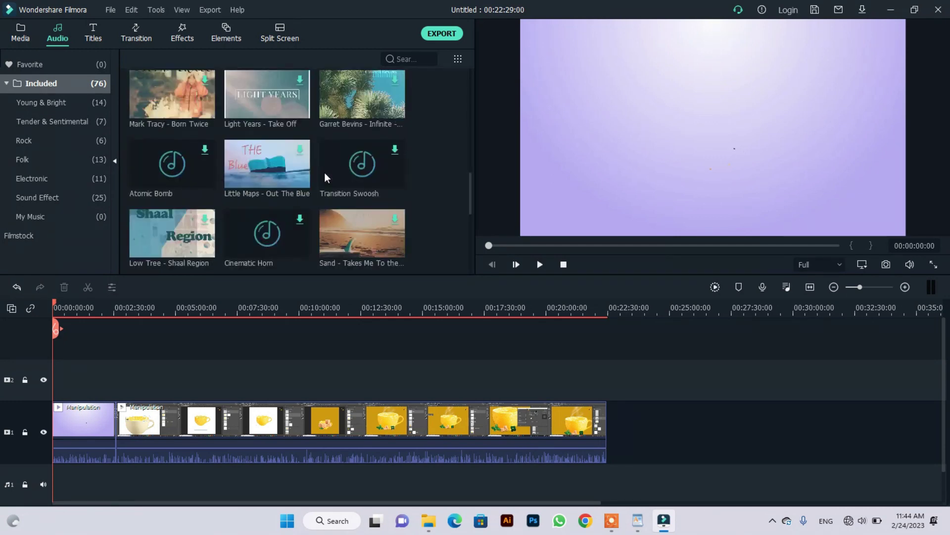
pyautogui.scroll(-3, 325, 172)
pyautogui.scroll(-3, 324, 172)
pyautogui.scroll(-5, 323, 172)
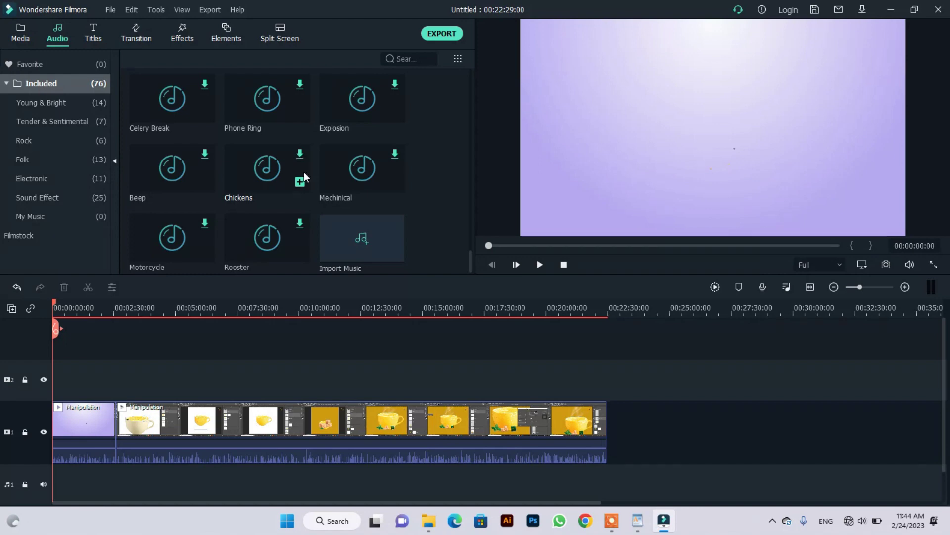
pyautogui.scroll(10, 267, 177)
pyautogui.scroll(3, 263, 181)
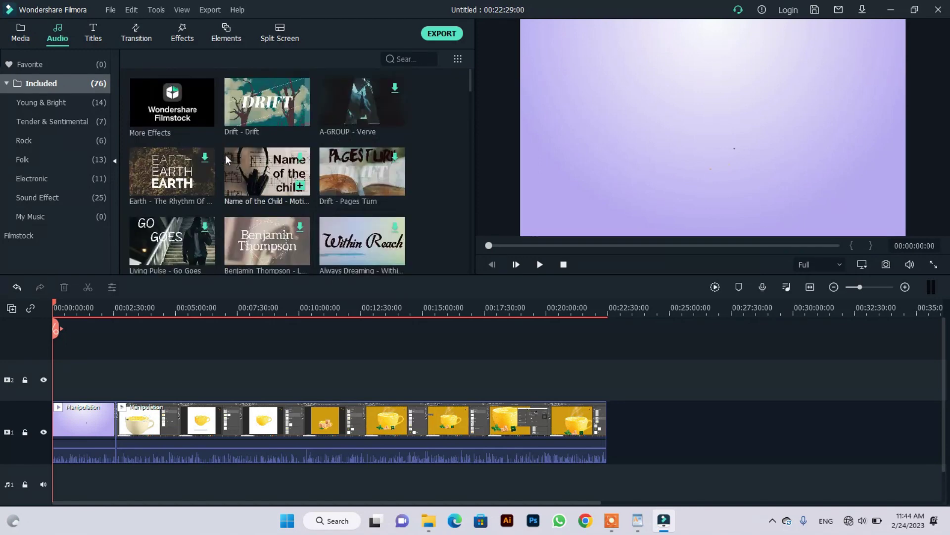
# - Browse the included title templates and preview Title 27, Title 1 and Opener 2
pyautogui.click(93, 38)
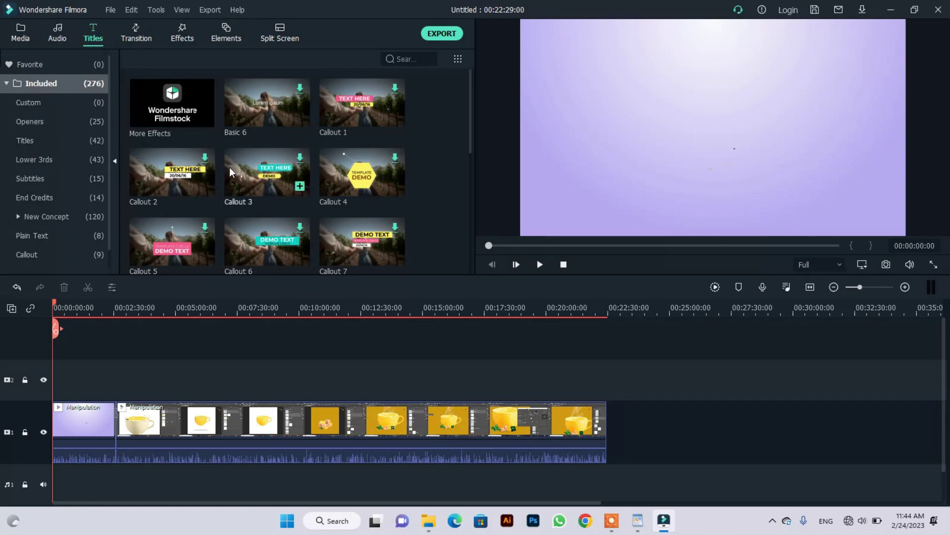
pyautogui.scroll(-5, 341, 175)
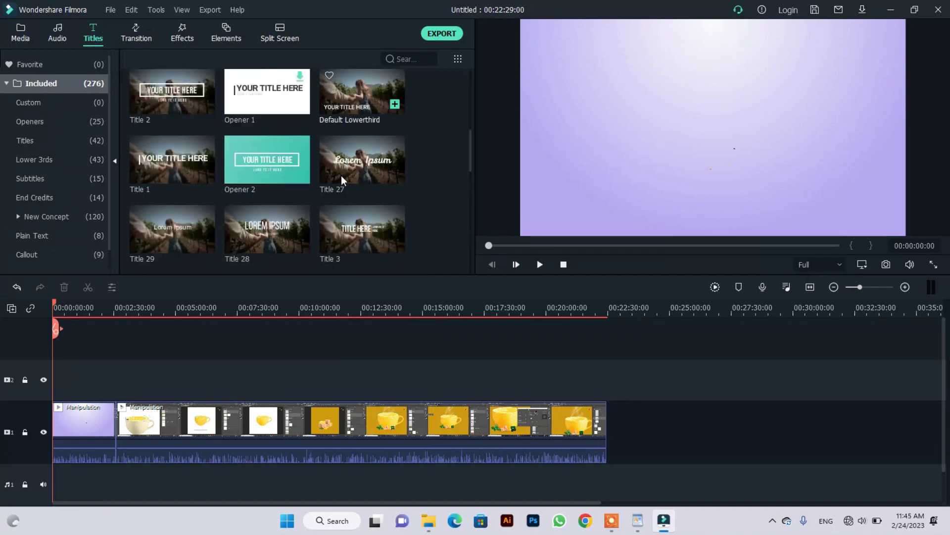
pyautogui.click(352, 168)
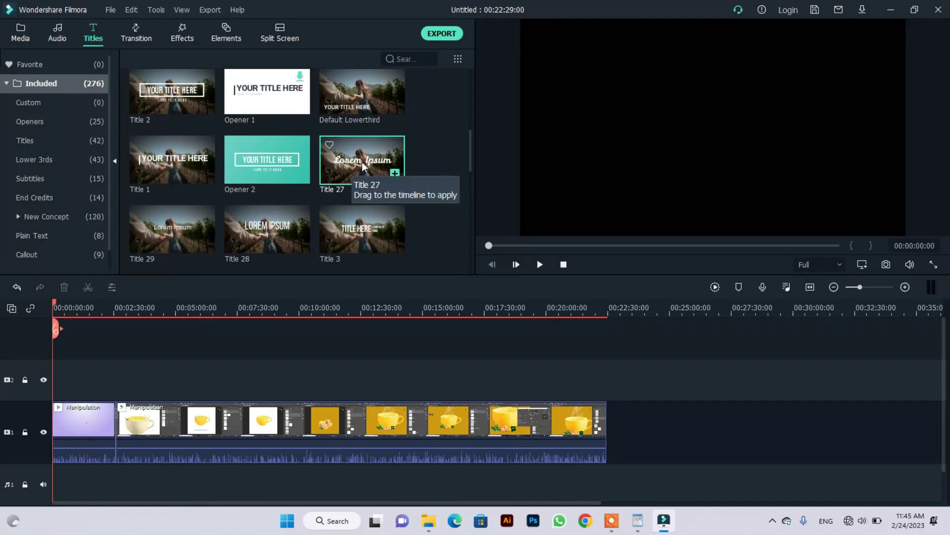
pyautogui.doubleClick(361, 162)
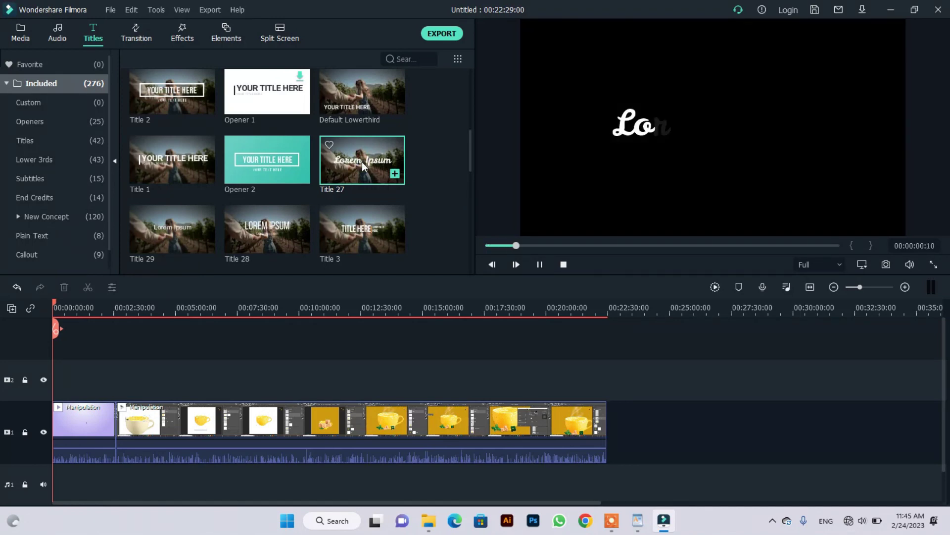
pyautogui.doubleClick(168, 166)
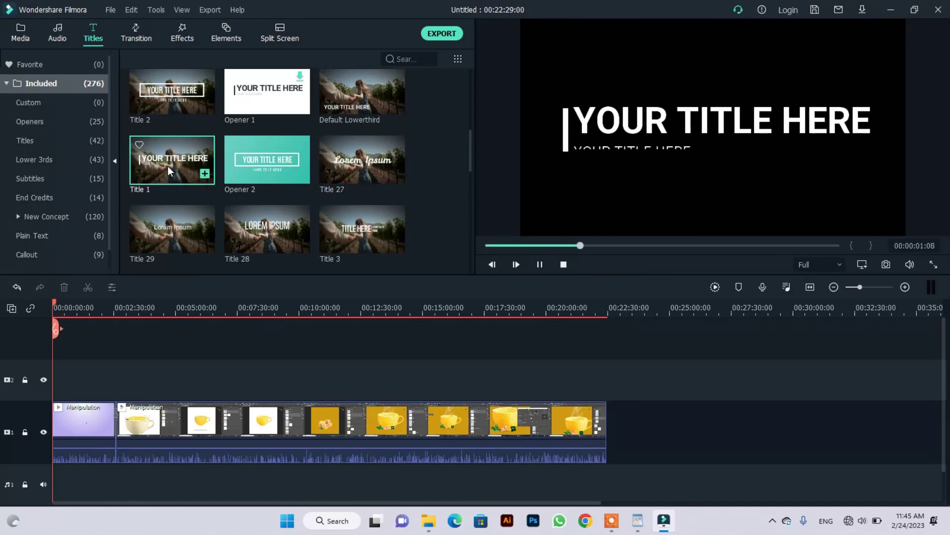
pyautogui.doubleClick(259, 166)
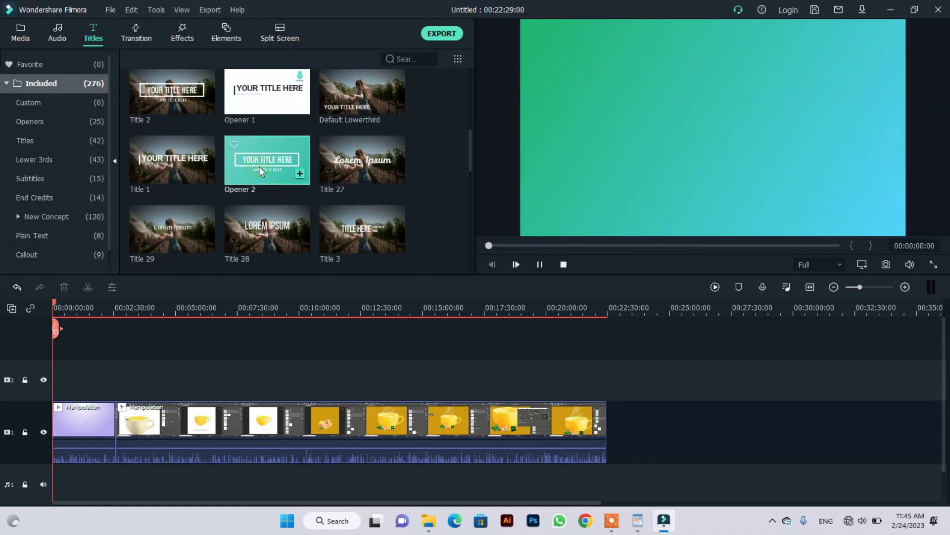
# - Look through more of the title templates and preview Opener 3 and Title 30
pyautogui.scroll(3, 259, 166)
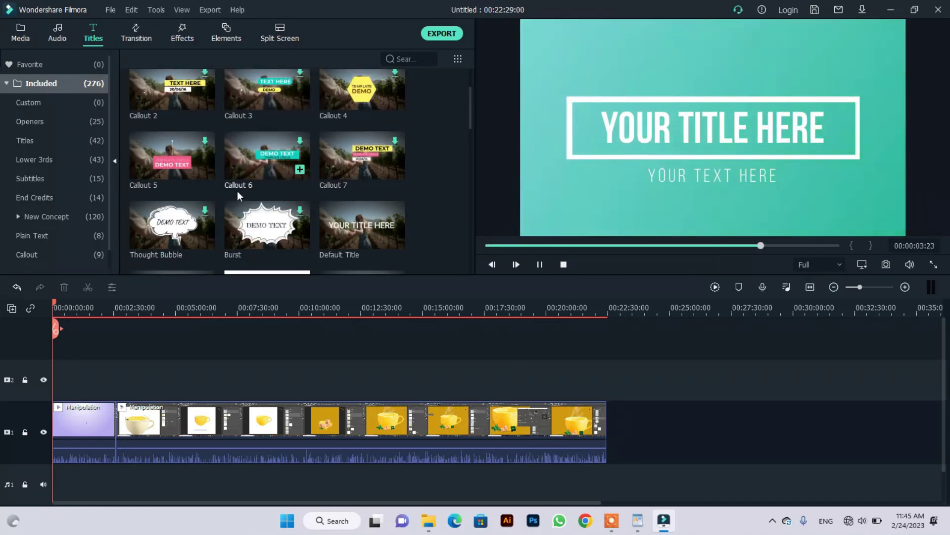
pyautogui.scroll(-5, 237, 191)
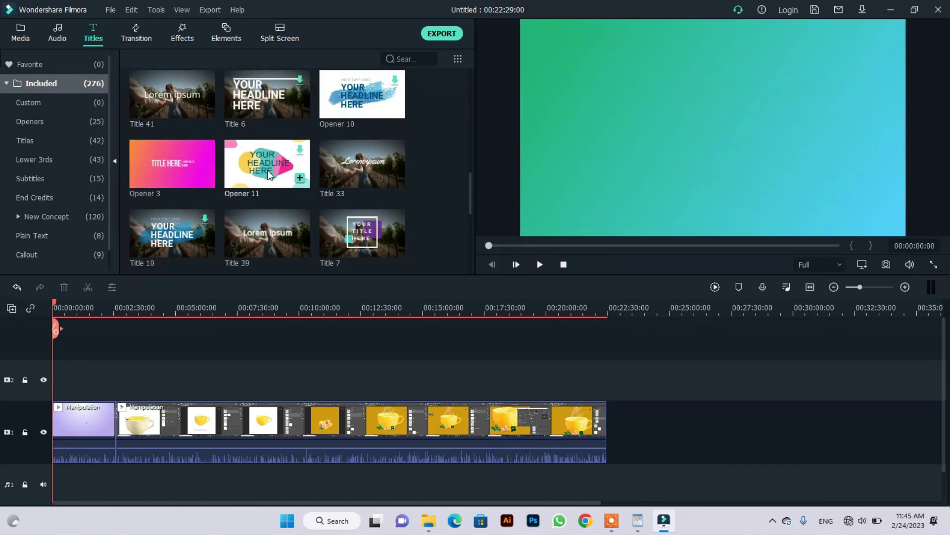
pyautogui.click(174, 168)
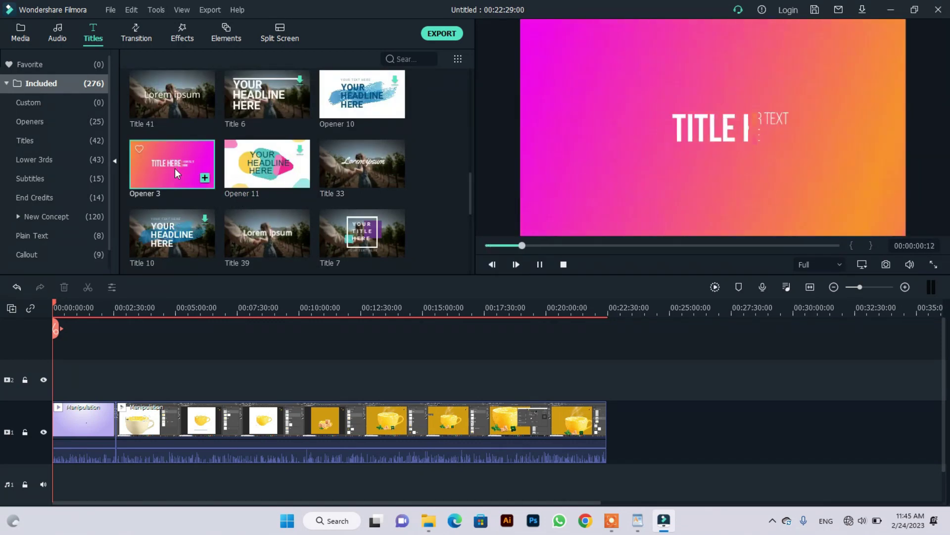
pyautogui.scroll(-2, 232, 170)
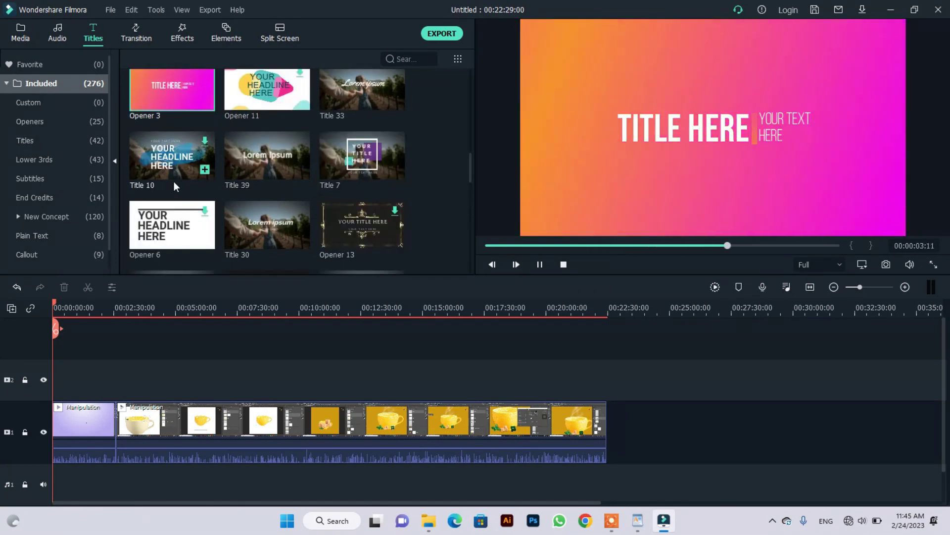
pyautogui.click(259, 221)
pyautogui.scroll(-5, 259, 221)
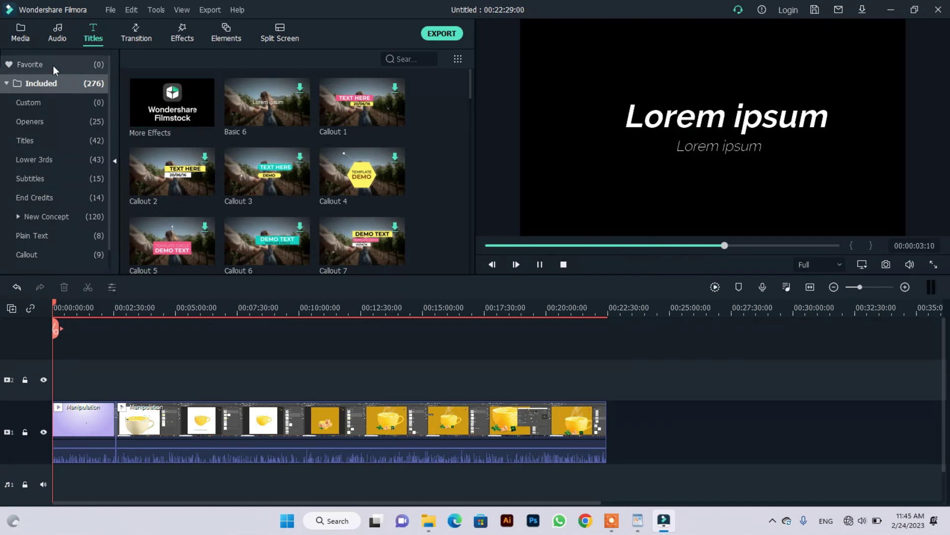
# - Examine the Openers and Titles categories, then look through the full list of included title templates
pyautogui.click(74, 121)
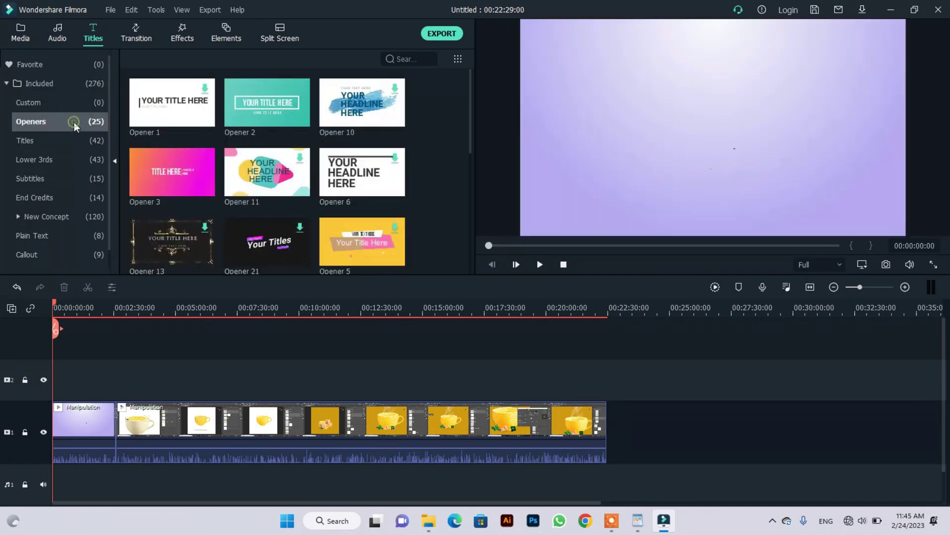
pyautogui.scroll(-5, 248, 132)
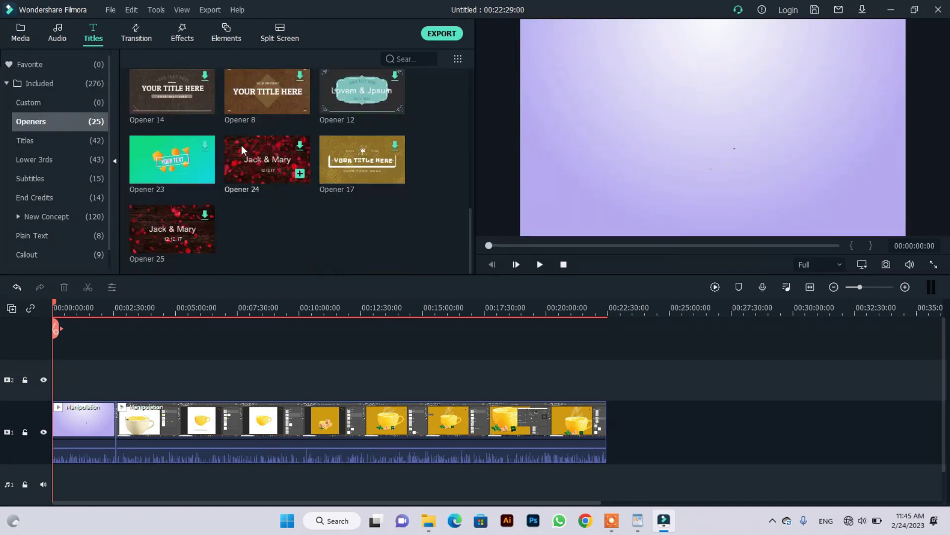
pyautogui.click(74, 142)
pyautogui.scroll(-10, 175, 144)
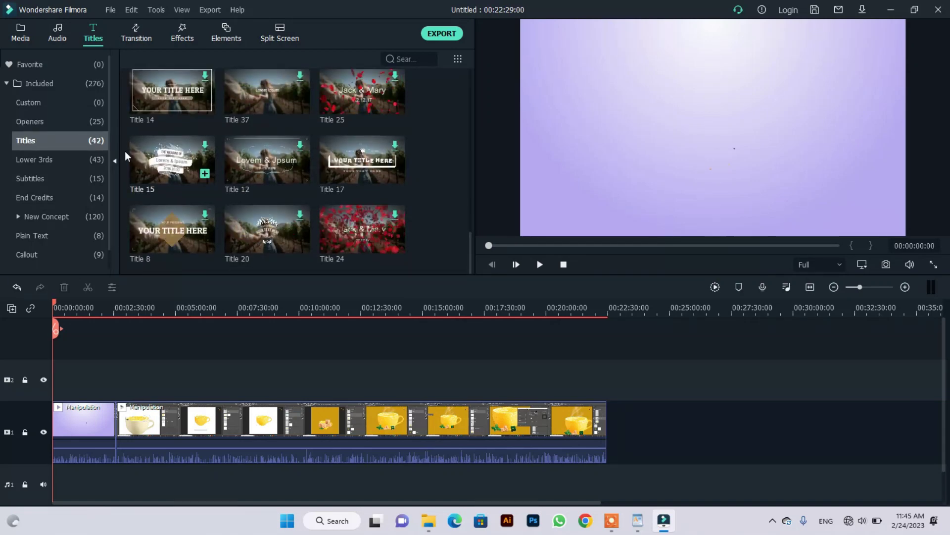
pyautogui.click(67, 85)
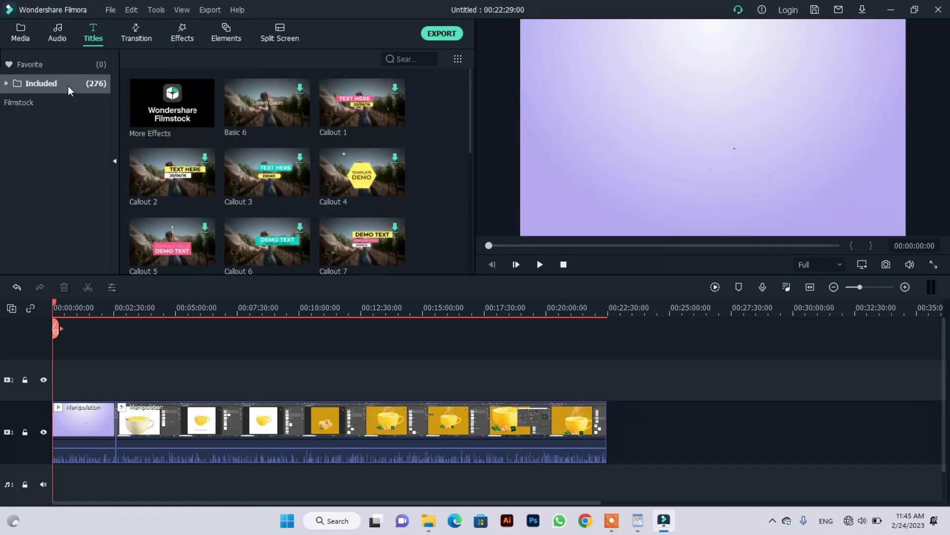
pyautogui.scroll(-5, 221, 144)
pyautogui.scroll(-10, 221, 145)
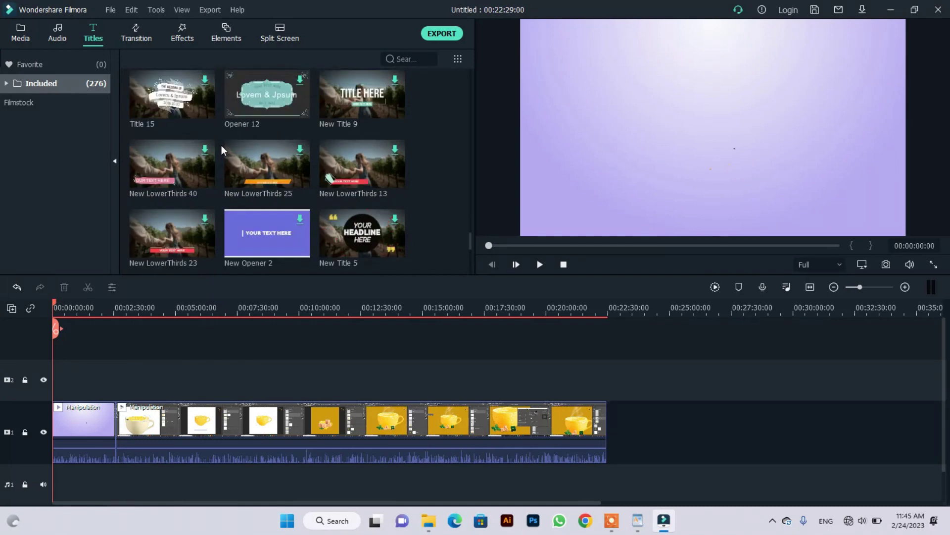
pyautogui.scroll(-3, 222, 150)
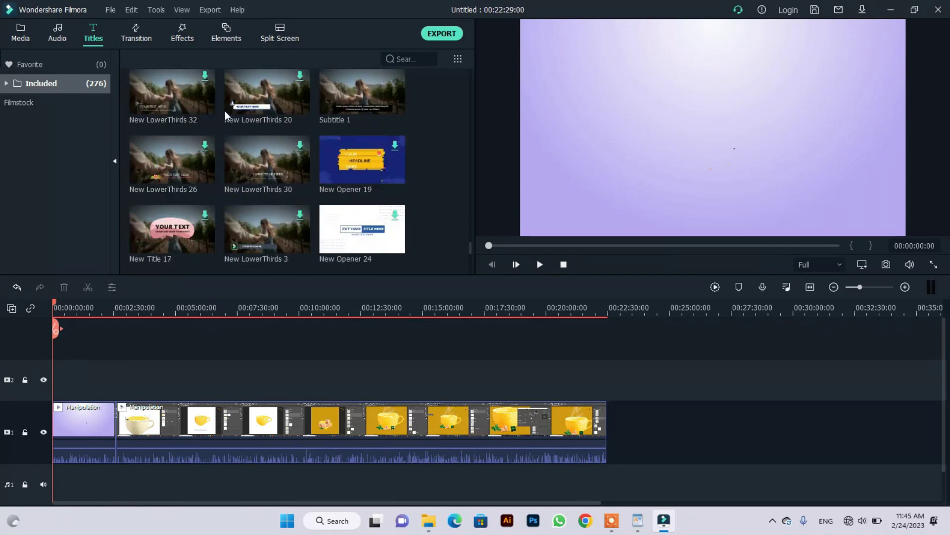
# - Open the transition library and preview the Dissolve, Fade and Bar transitions
pyautogui.click(144, 31)
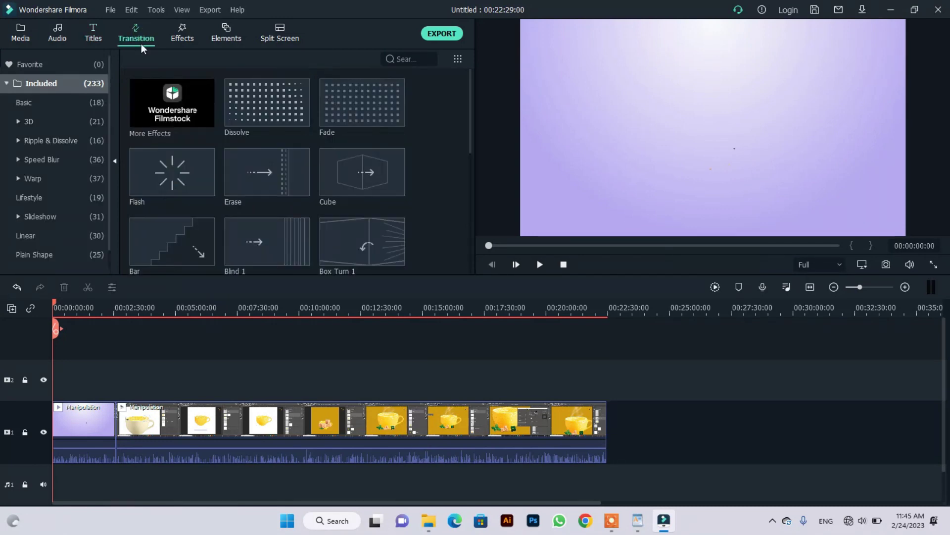
pyautogui.click(266, 118)
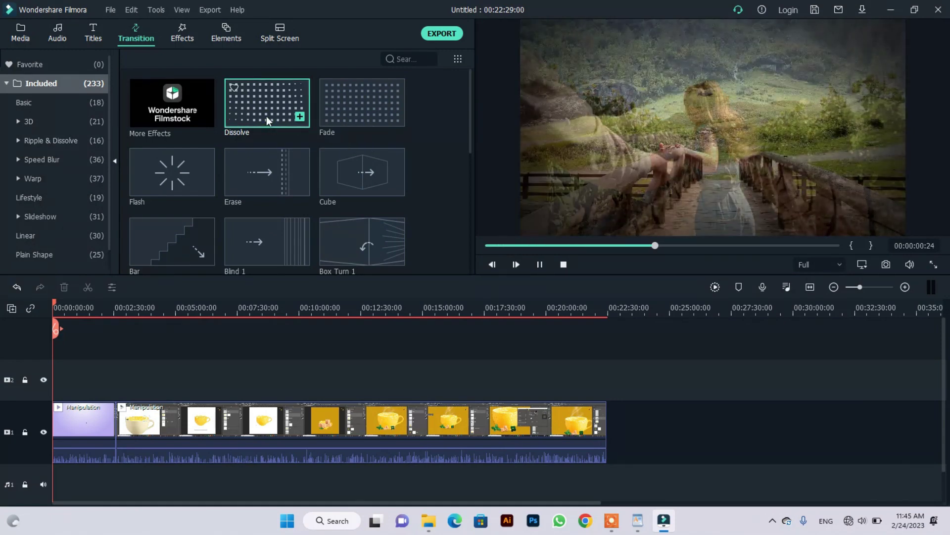
pyautogui.click(352, 115)
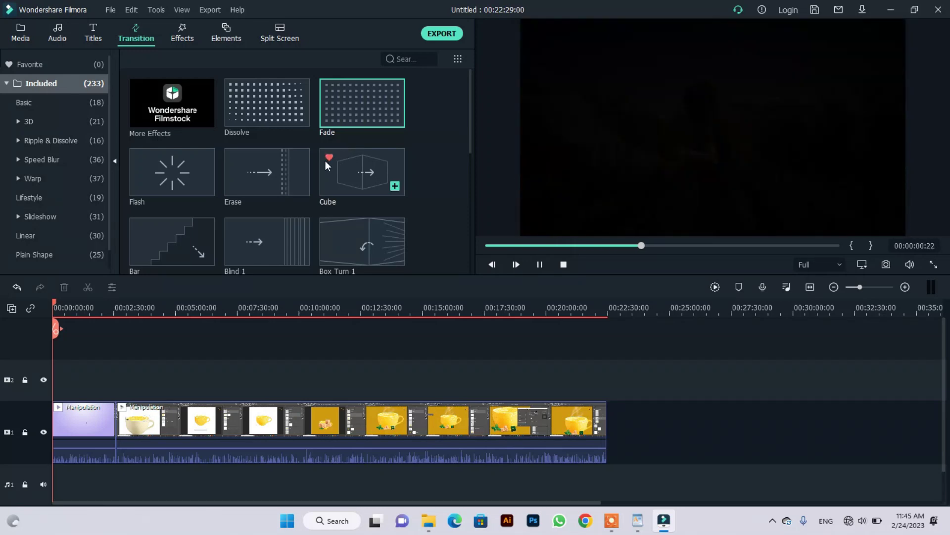
pyautogui.click(178, 226)
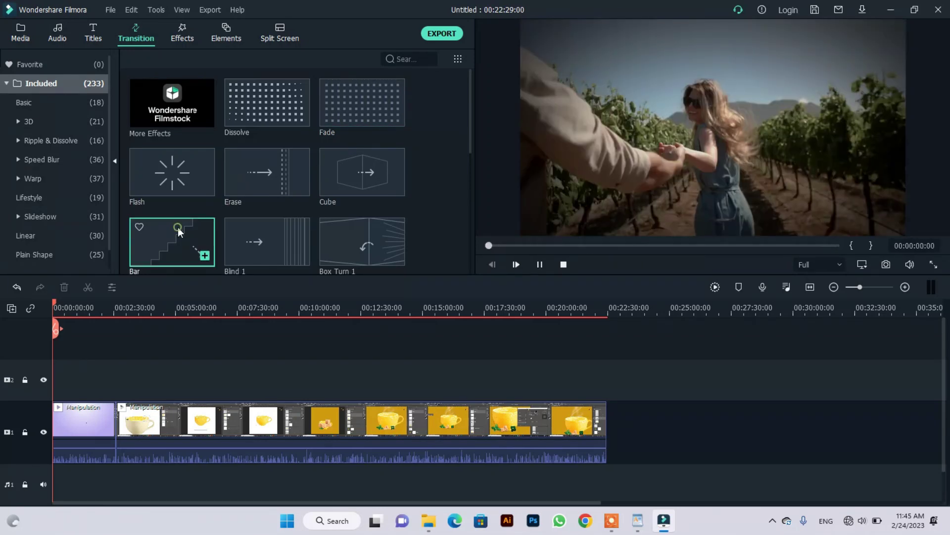
# - Look further through the included transitions and preview Warp Zoom 5 and Twrl
pyautogui.scroll(-5, 177, 227)
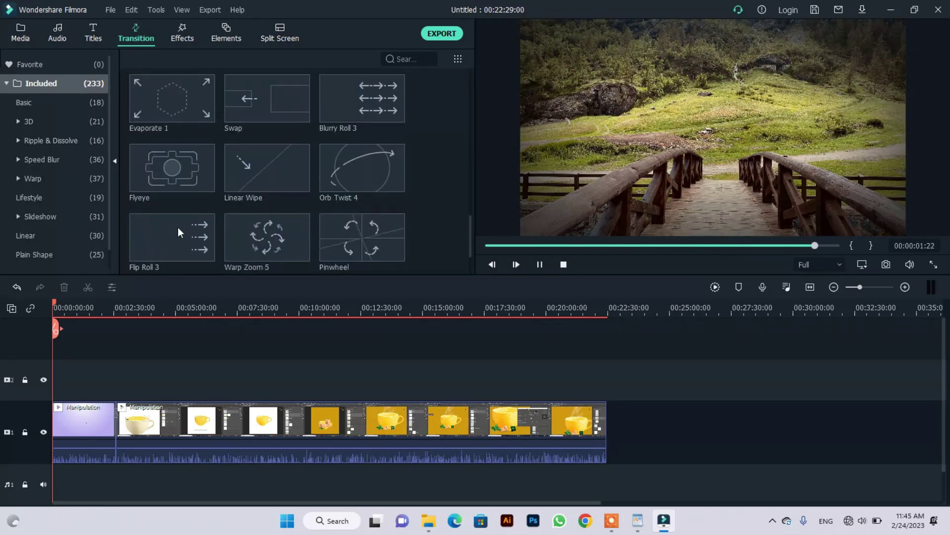
pyautogui.click(256, 231)
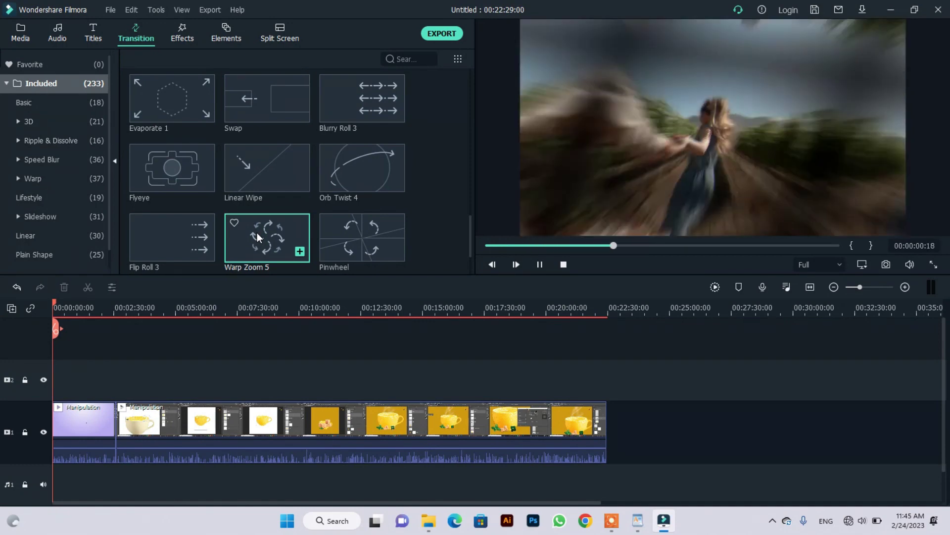
pyautogui.scroll(-5, 257, 227)
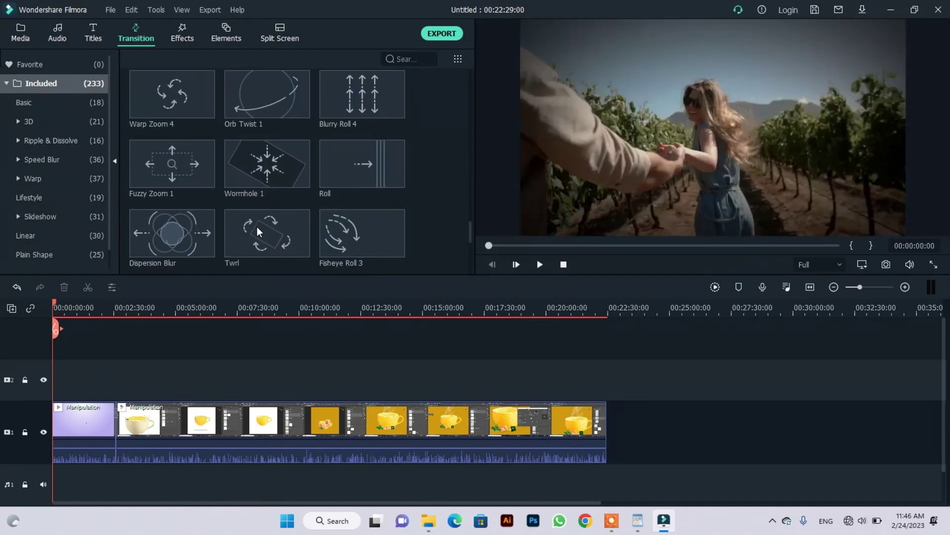
pyautogui.click(257, 227)
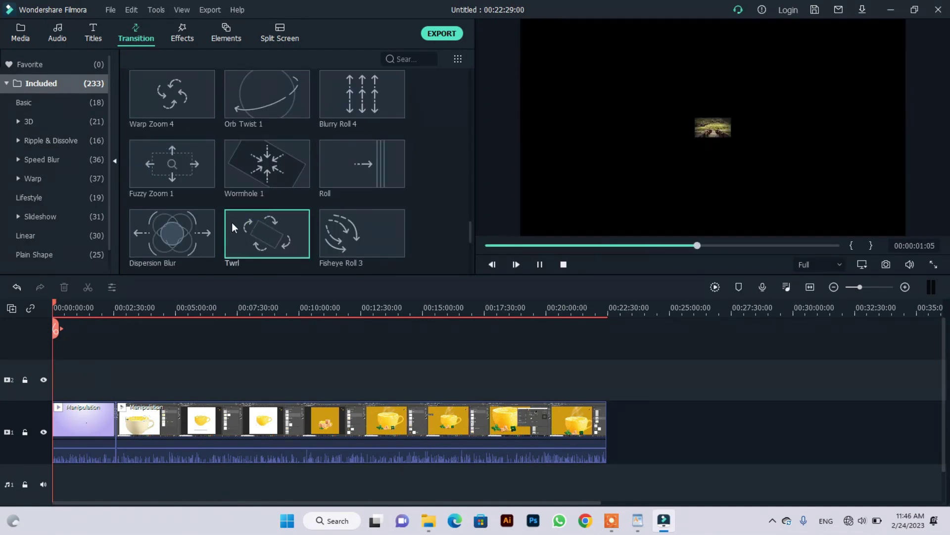
pyautogui.scroll(10, 224, 220)
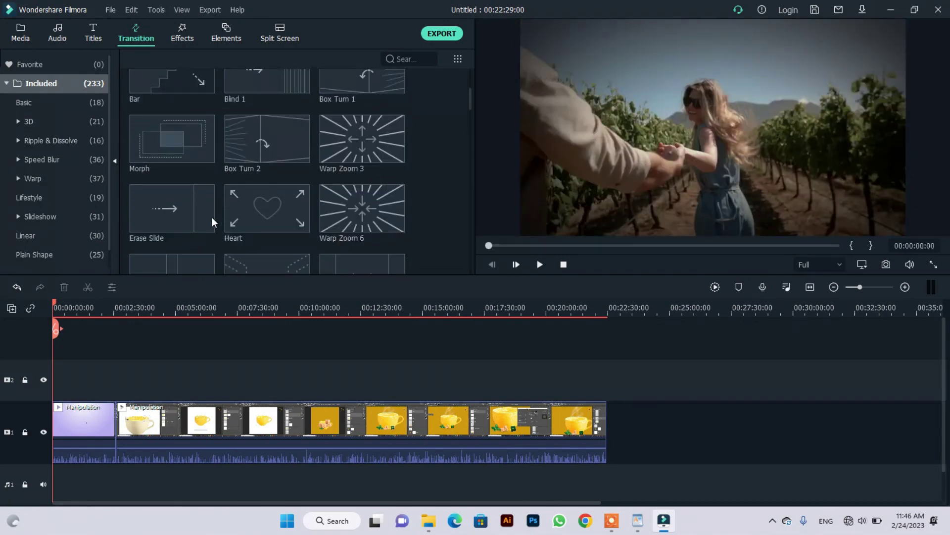
# - Open the effects library, preview Chromatic Aberration and 70s, and try to preview Silent Film
pyautogui.click(179, 33)
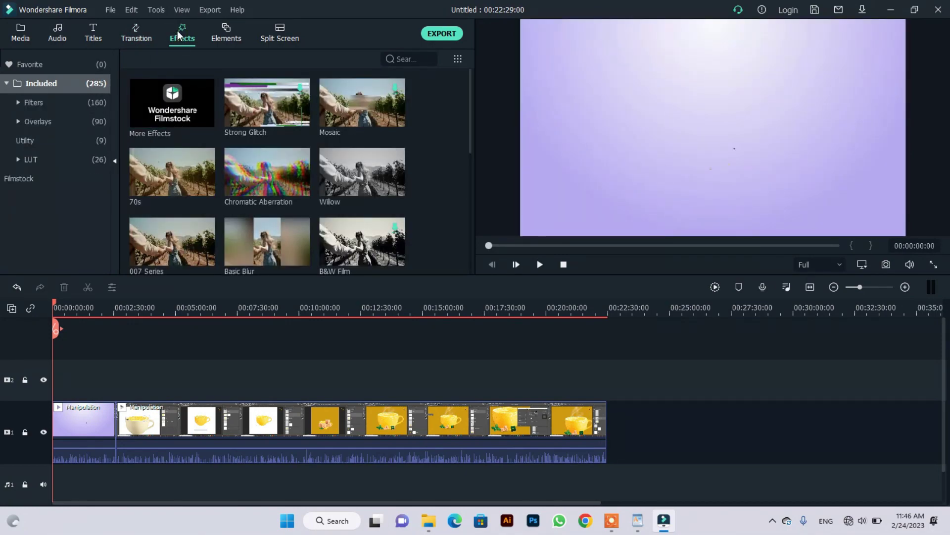
pyautogui.click(248, 181)
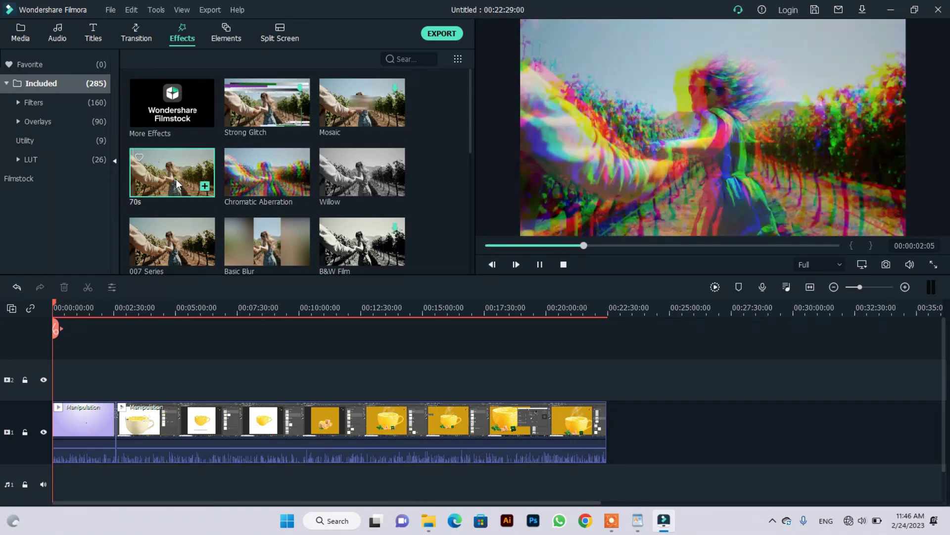
pyautogui.click(176, 180)
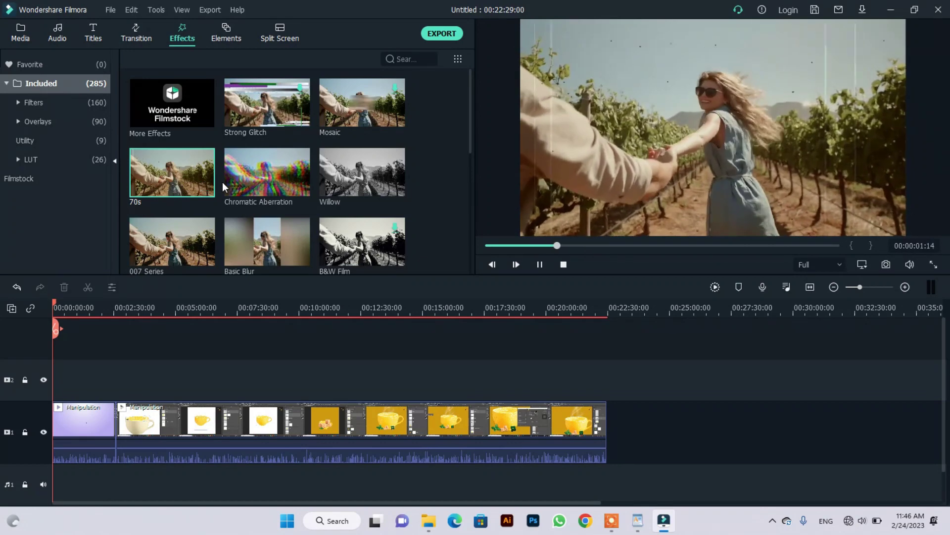
pyautogui.scroll(-5, 222, 183)
pyautogui.click(257, 169)
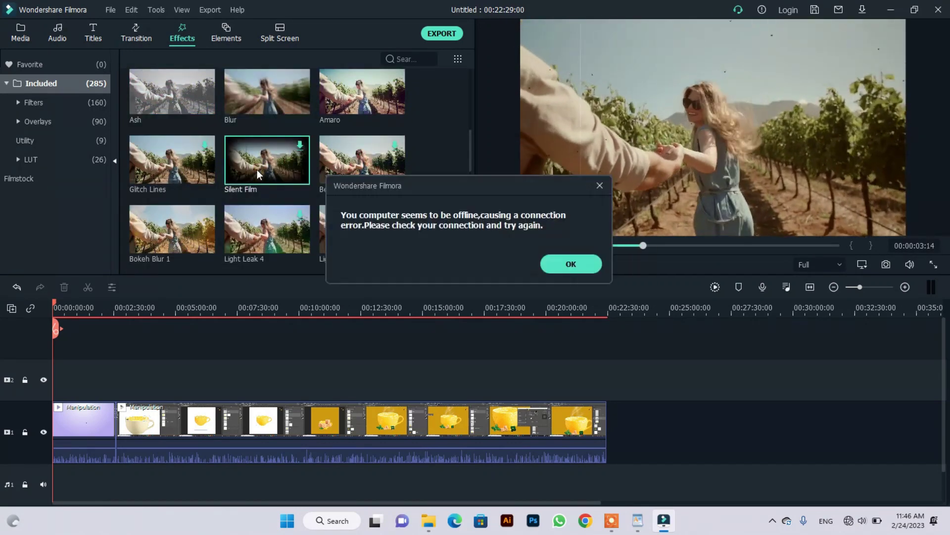
pyautogui.click(569, 263)
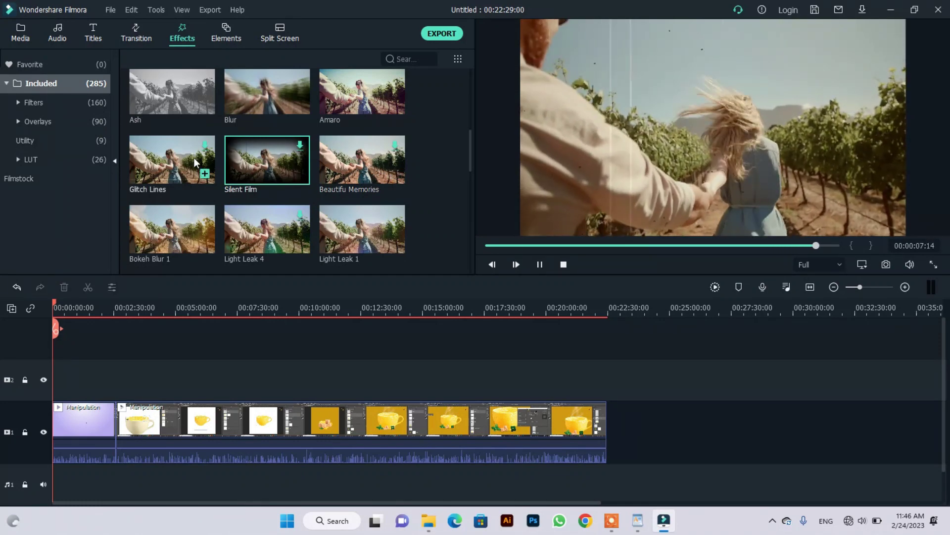
# - Preview the Bokeh Blur 1 and Light Leak 1 effects and look through the remaining included effects
pyautogui.click(182, 226)
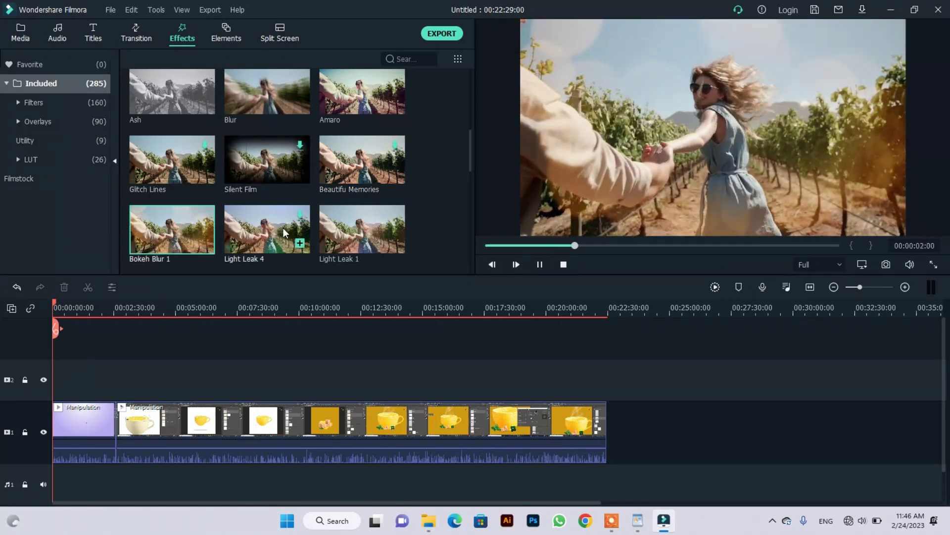
pyautogui.click(341, 233)
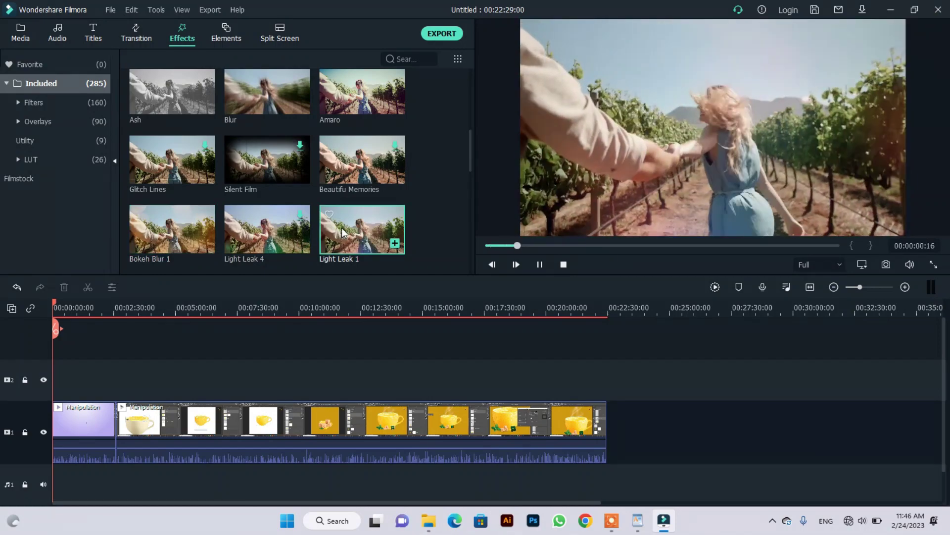
pyautogui.scroll(-5, 342, 233)
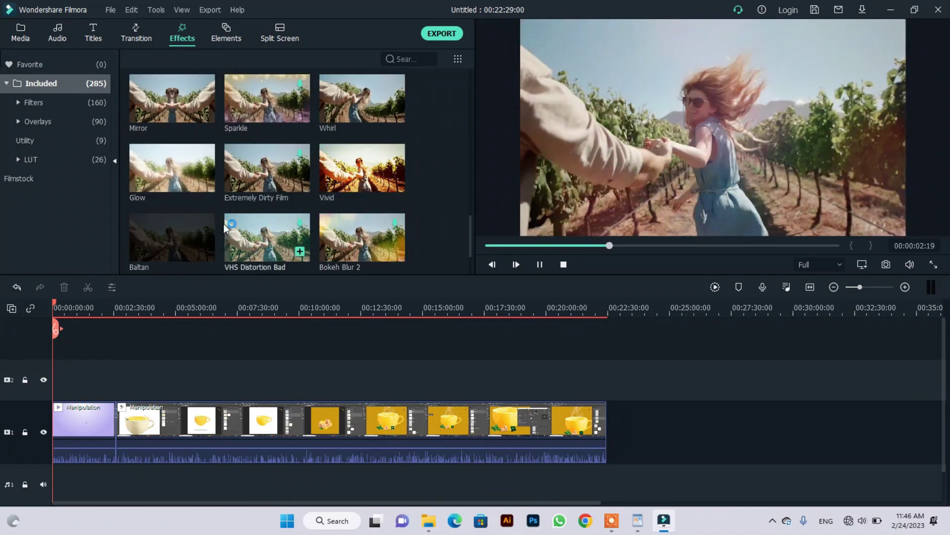
pyautogui.click(198, 225)
pyautogui.scroll(5, 297, 216)
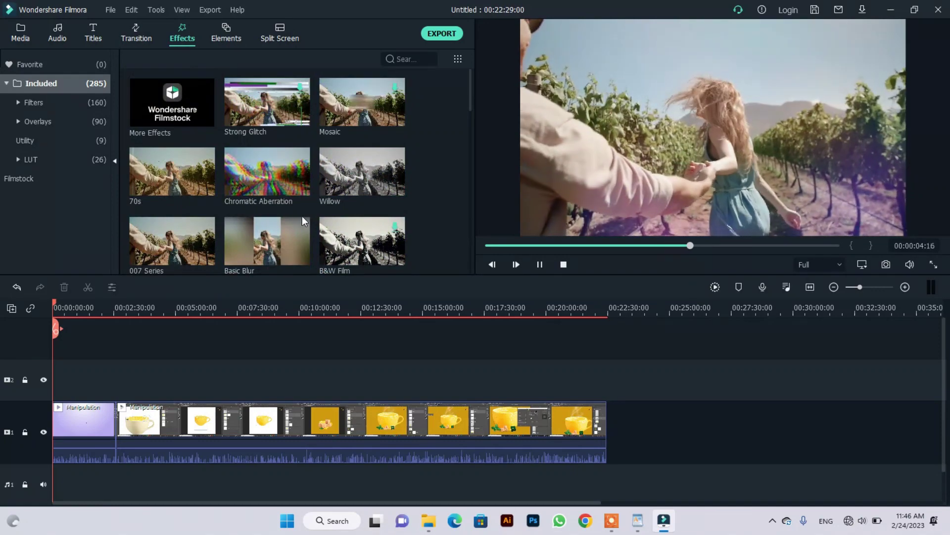
pyautogui.click(180, 96)
pyautogui.click(936, 8)
# - Browse the included stickers and motion graphics in the elements library
pyautogui.click(229, 36)
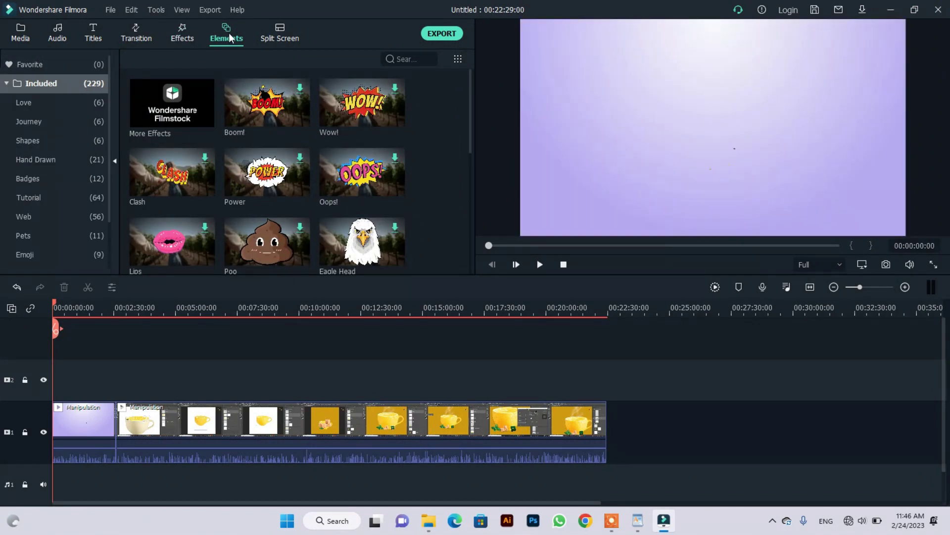
pyautogui.scroll(-10, 288, 132)
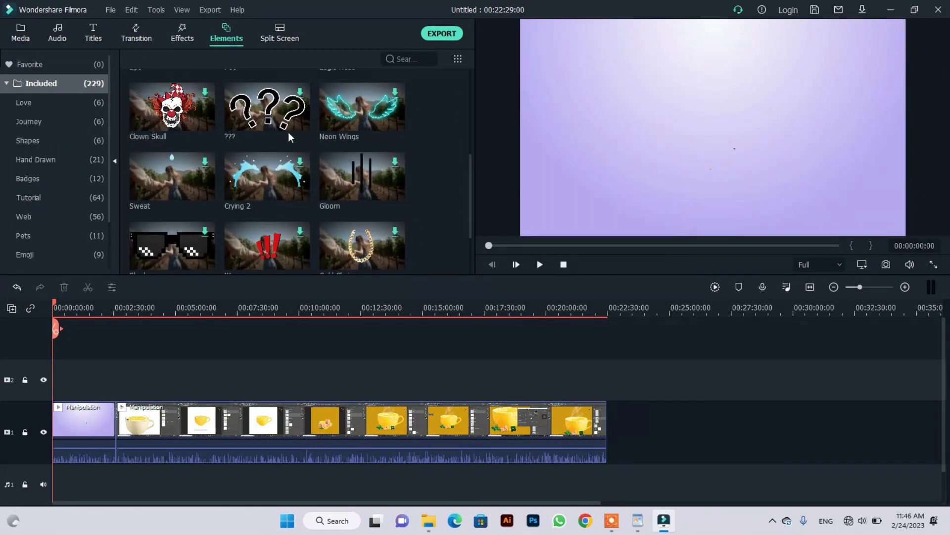
pyautogui.scroll(-5, 269, 170)
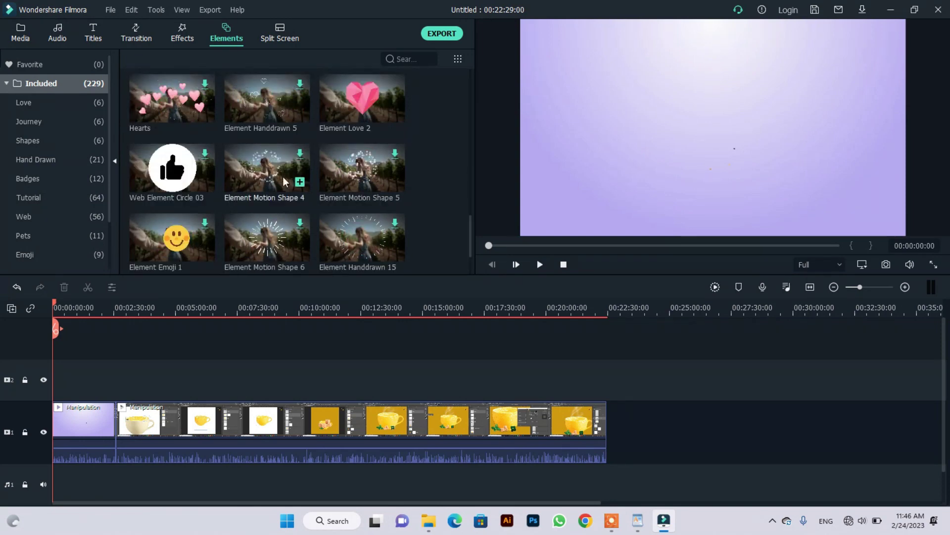
pyautogui.scroll(5, 227, 198)
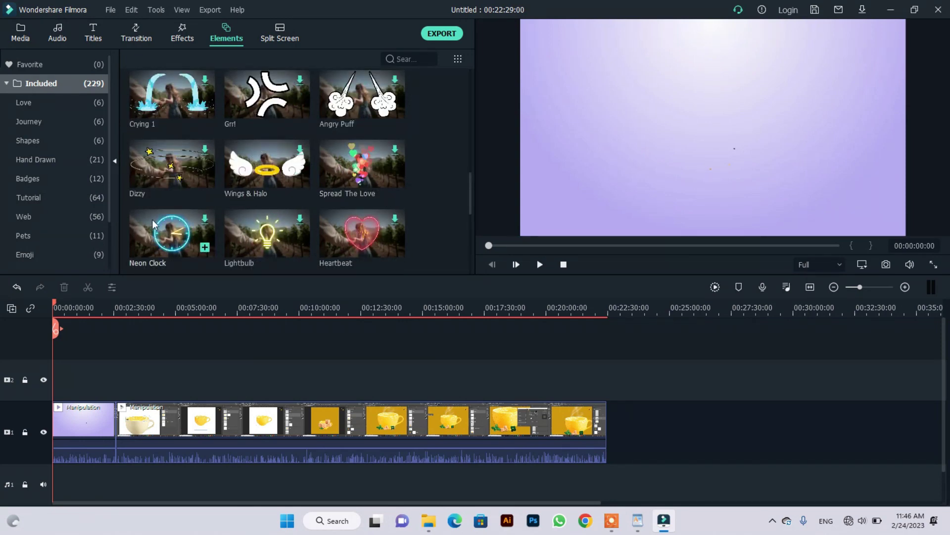
# - Open the split screen library and preview the side-by-side two-pane layout and the three-pane layout
pyautogui.click(281, 35)
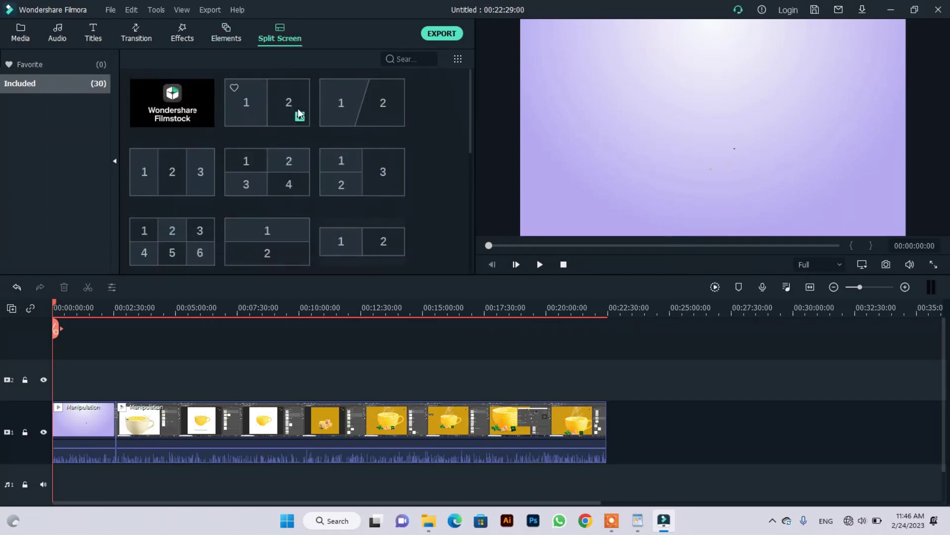
pyautogui.click(252, 106)
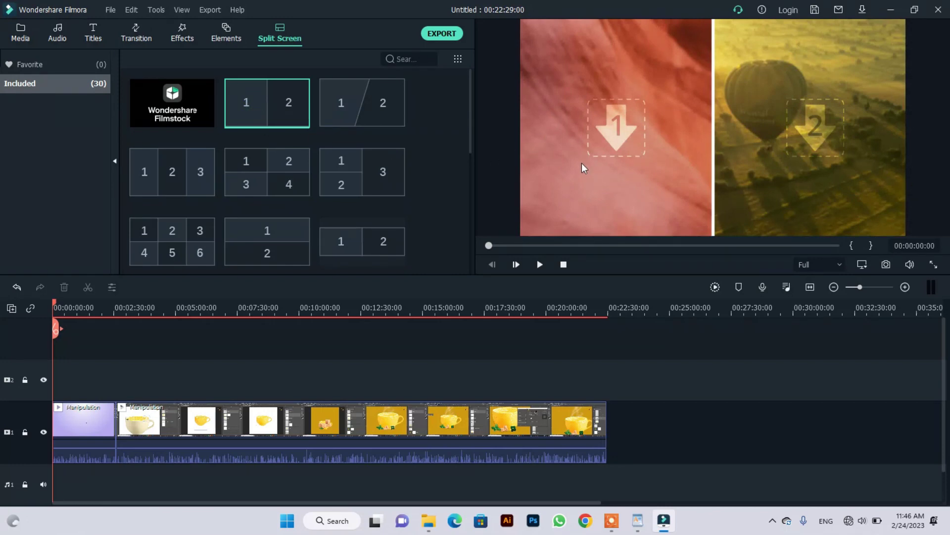
pyautogui.click(337, 170)
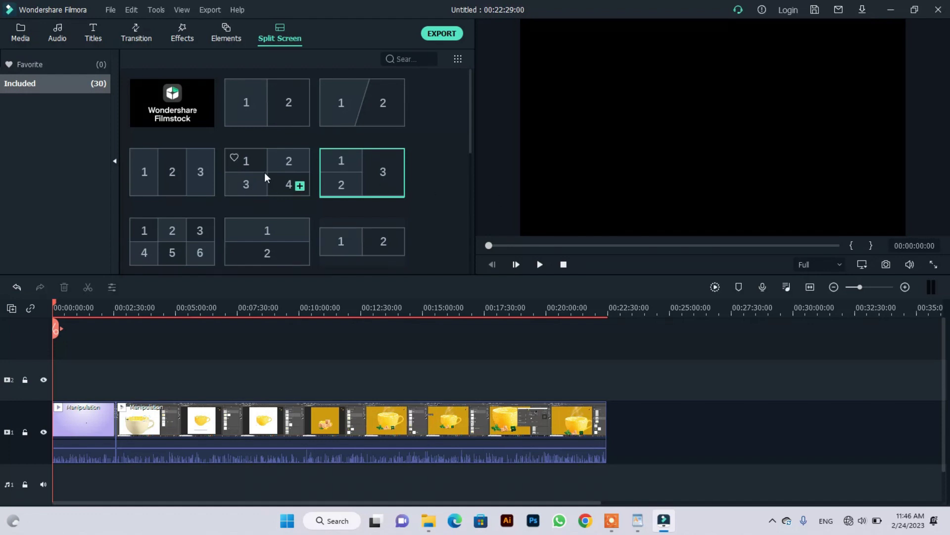
pyautogui.click(247, 107)
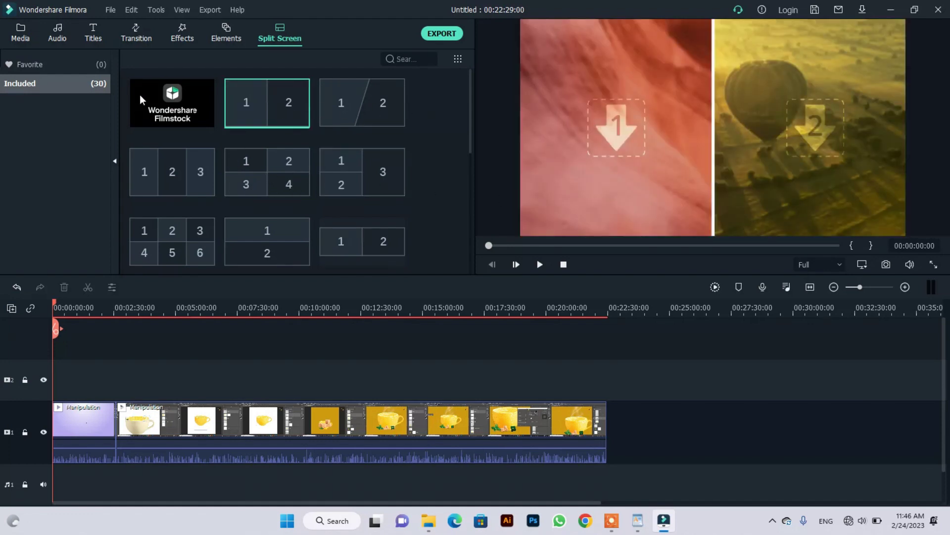
# - Check the project media, revisit the split screen layouts, and return to the project media
pyautogui.click(20, 34)
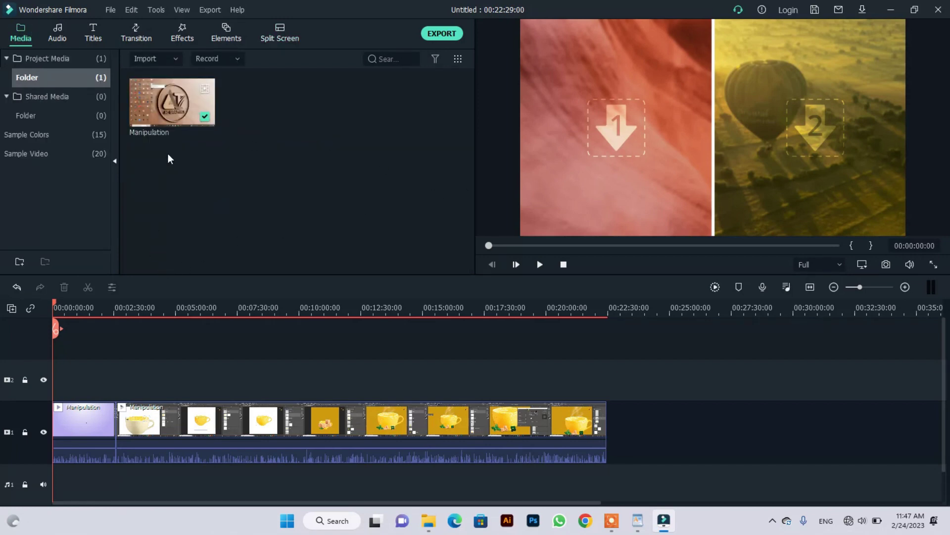
pyautogui.click(277, 34)
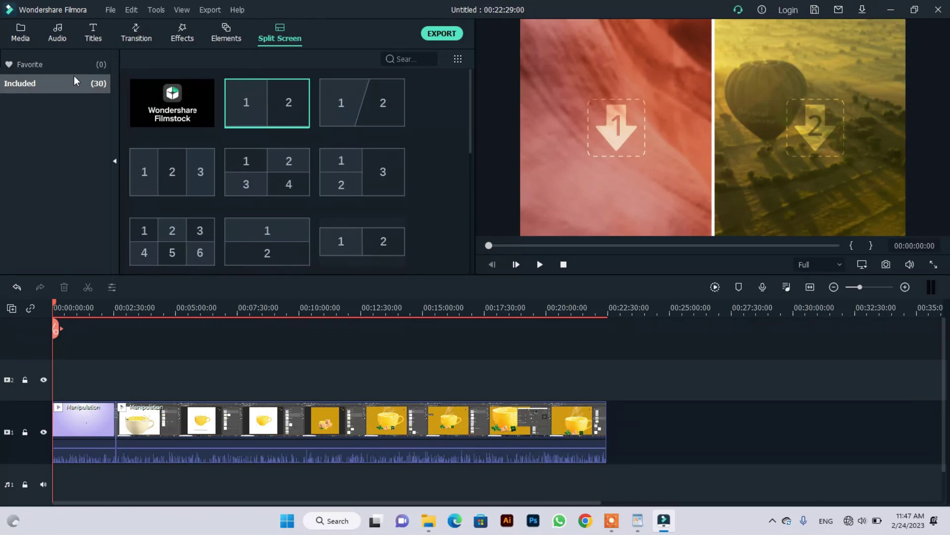
pyautogui.click(426, 99)
pyautogui.click(20, 33)
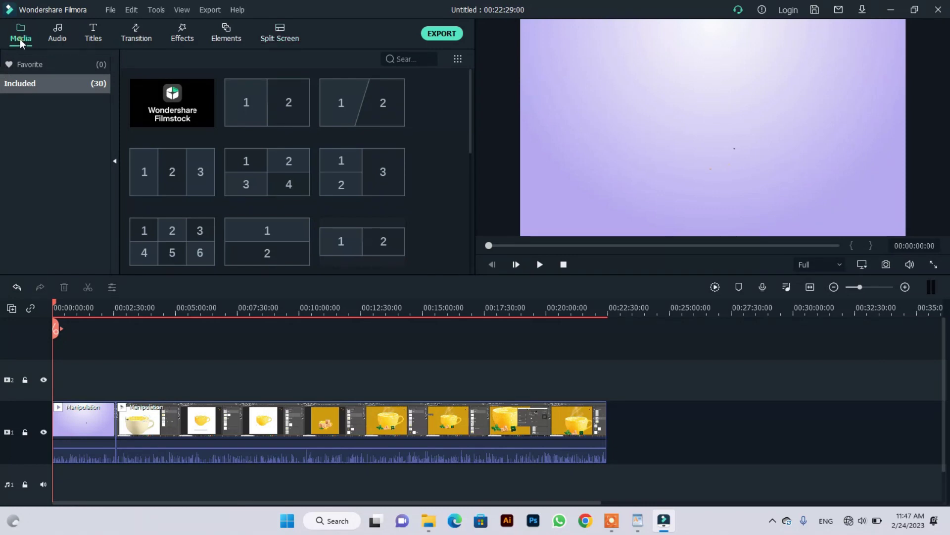
# - Open the local MP4 export options for the project and select the output file name
pyautogui.click(436, 35)
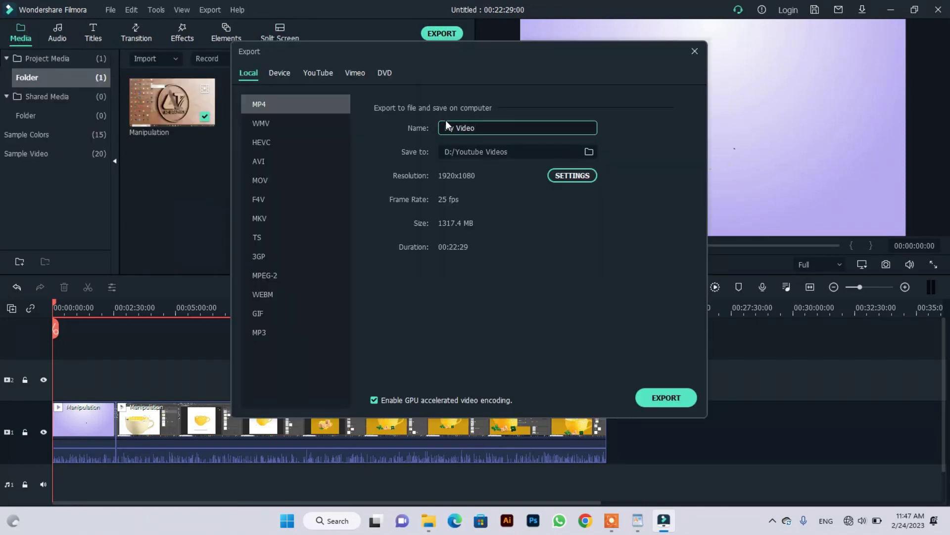
pyautogui.moveTo(472, 129); pyautogui.dragTo(428, 129)
# - Browse New Volume (D:) to the Youtube Videos folder as a save location, and close the folder chooser without selecting
pyautogui.click(589, 152)
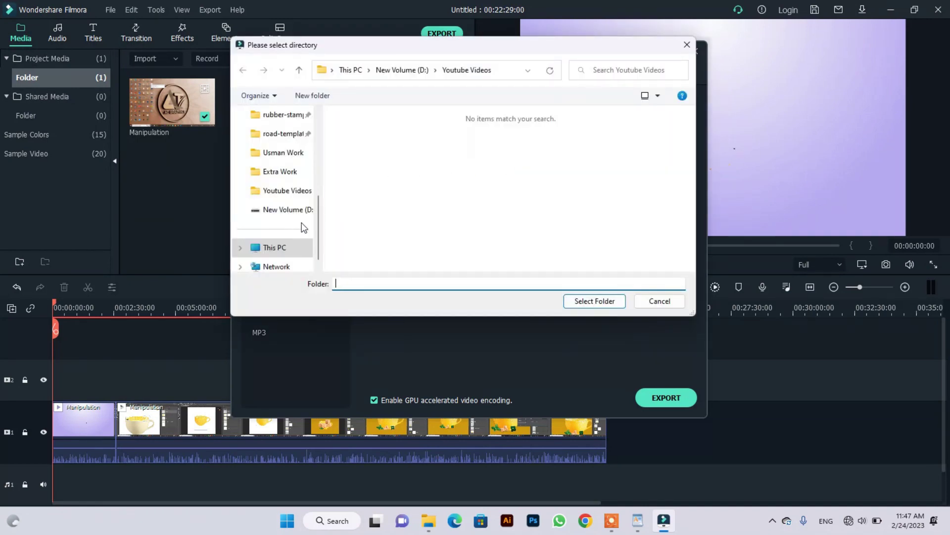
pyautogui.click(289, 215)
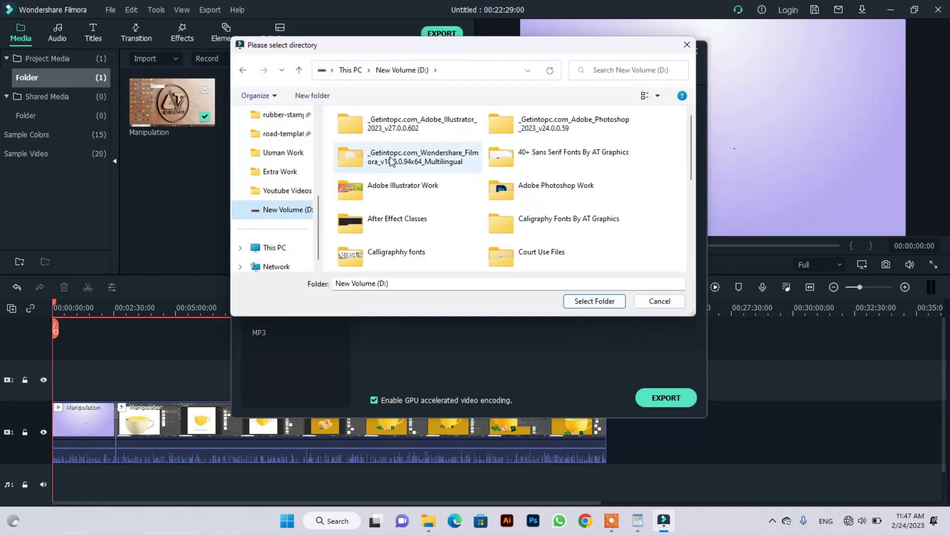
pyautogui.scroll(2, 408, 206)
pyautogui.scroll(-3, 410, 208)
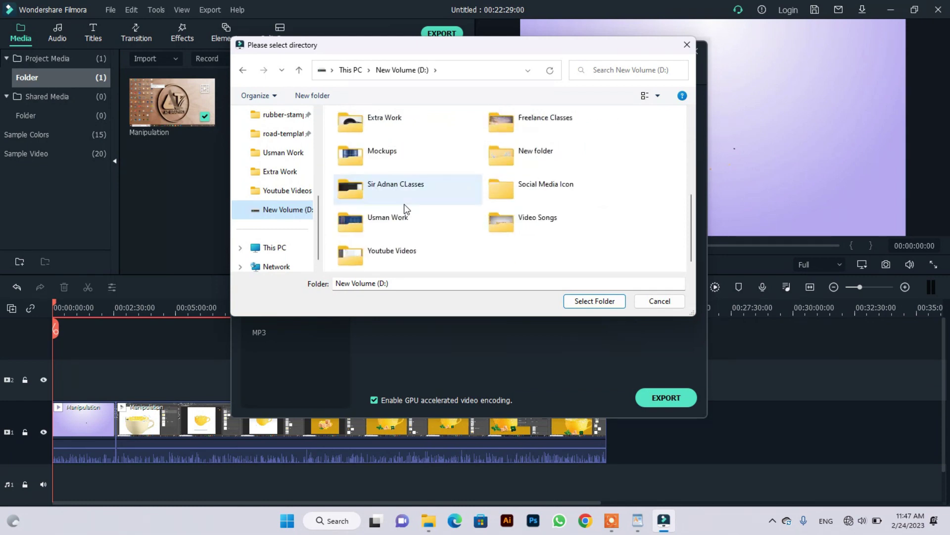
pyautogui.doubleClick(397, 243)
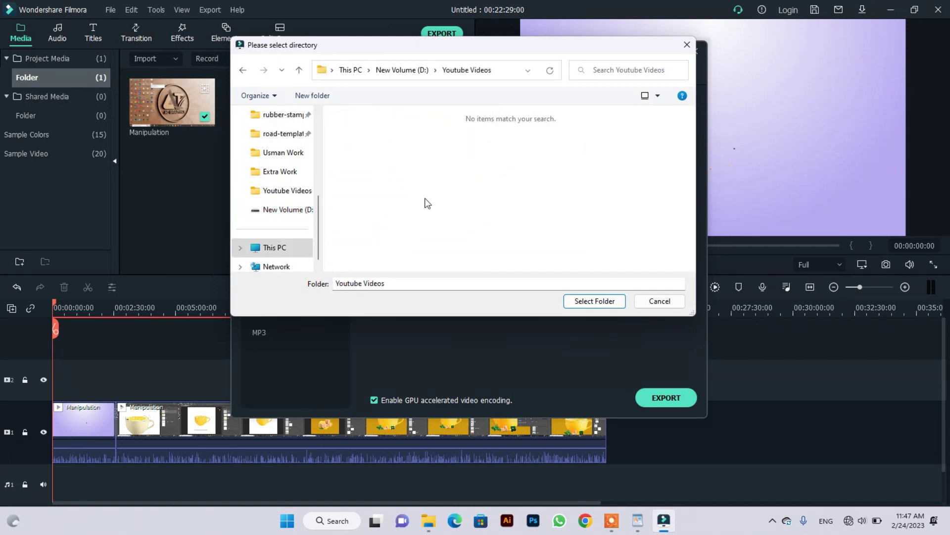
pyautogui.click(687, 45)
# - Set the MP4 export's frame rate to 30 fps and video bit rate to 8000 kbps, and accept the settings
pyautogui.click(557, 174)
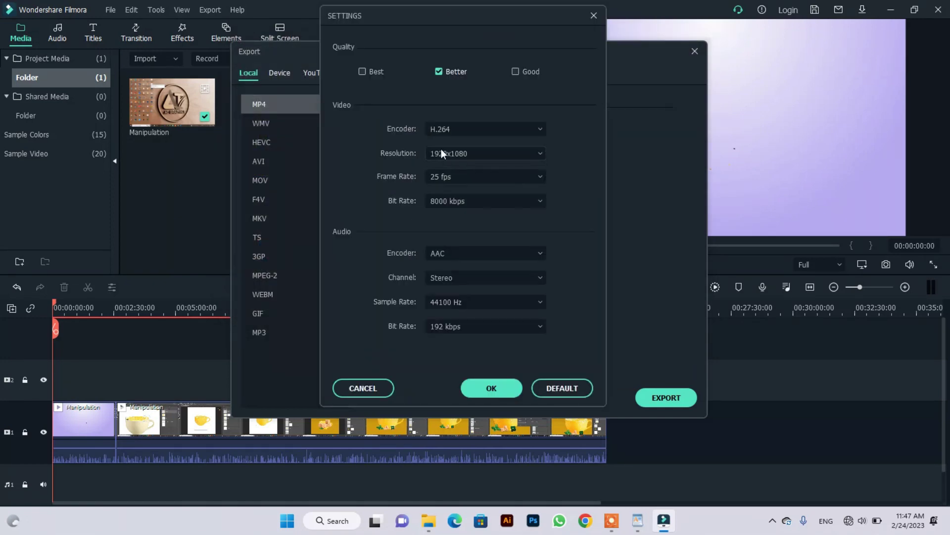
pyautogui.click(515, 72)
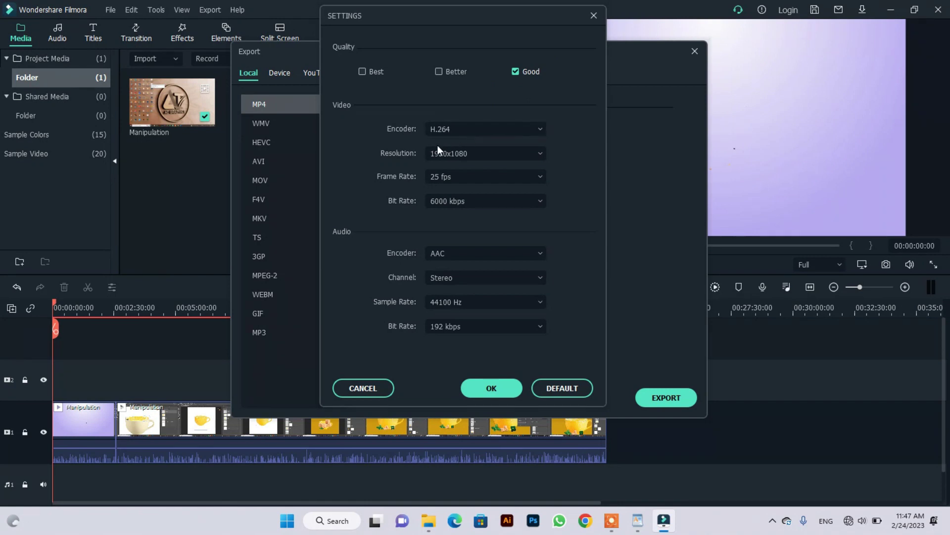
pyautogui.click(451, 176)
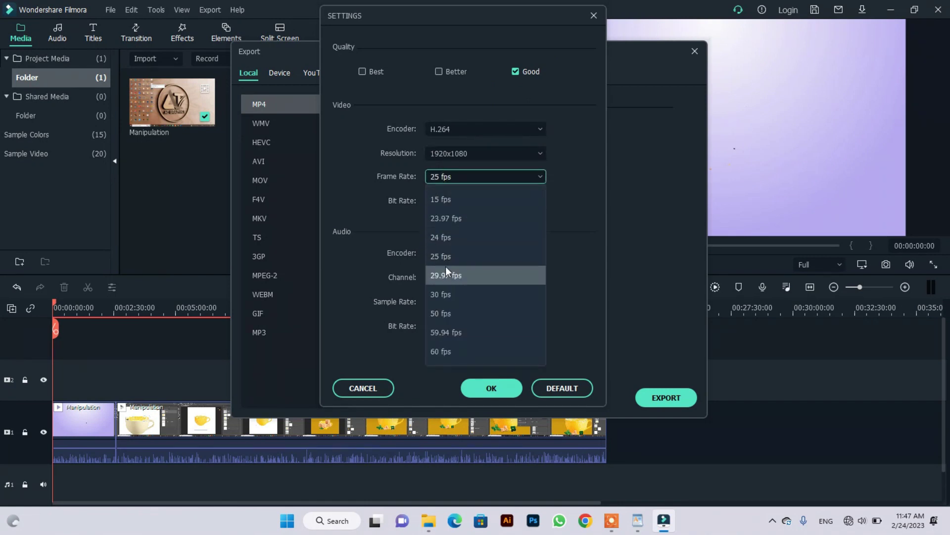
pyautogui.click(440, 294)
pyautogui.click(486, 202)
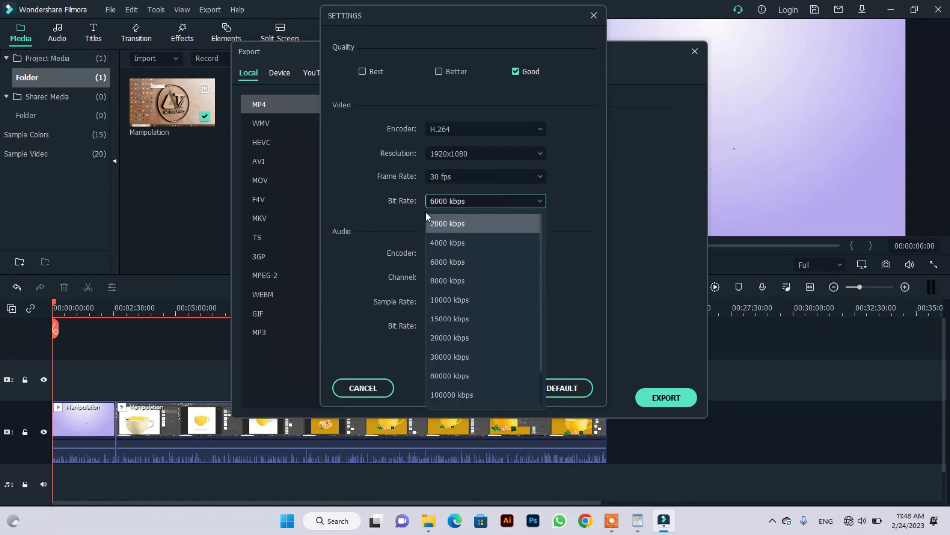
pyautogui.click(463, 281)
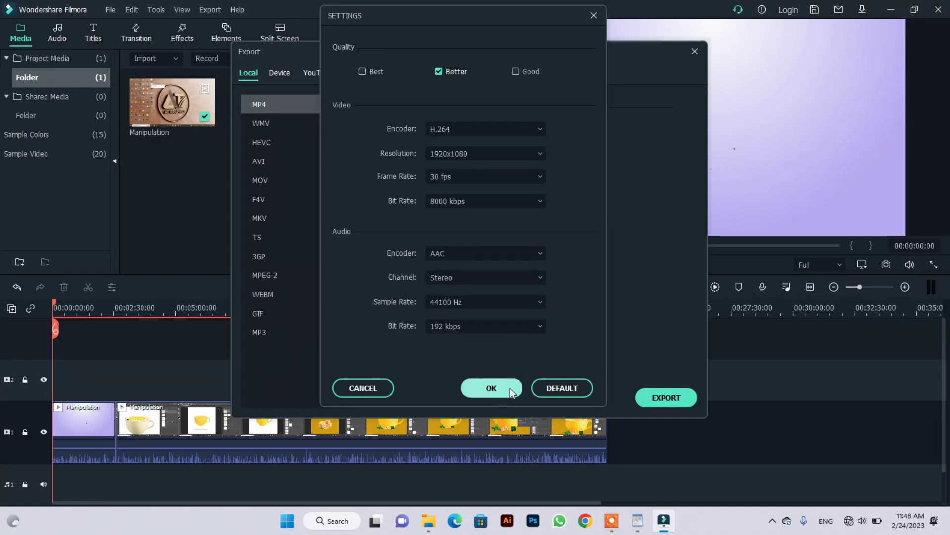
pyautogui.click(473, 386)
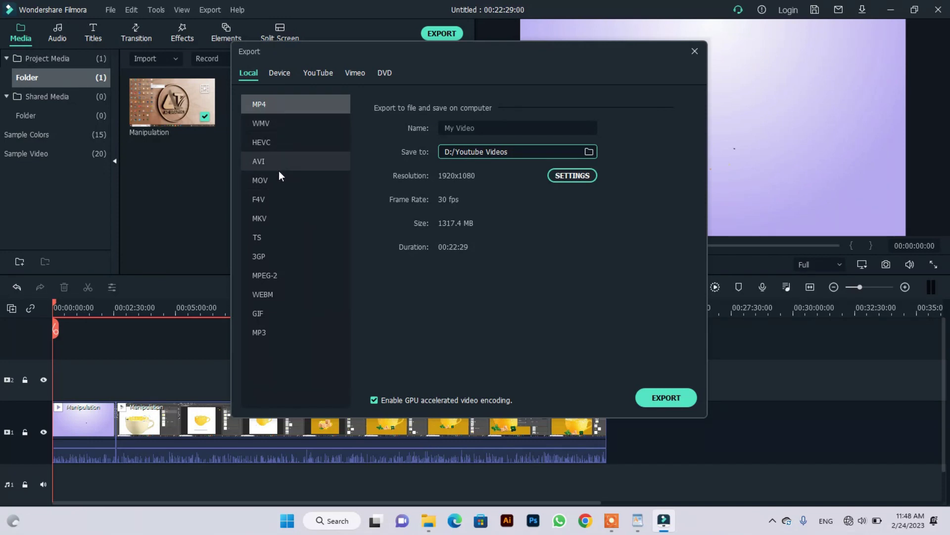
# - Look through the other local export formats, including WMV, HEVC, AVI, MOV, F4V, MKV, 3GP, WEBM, GIF and MP3, and return to MP4
pyautogui.click(264, 126)
pyautogui.click(272, 137)
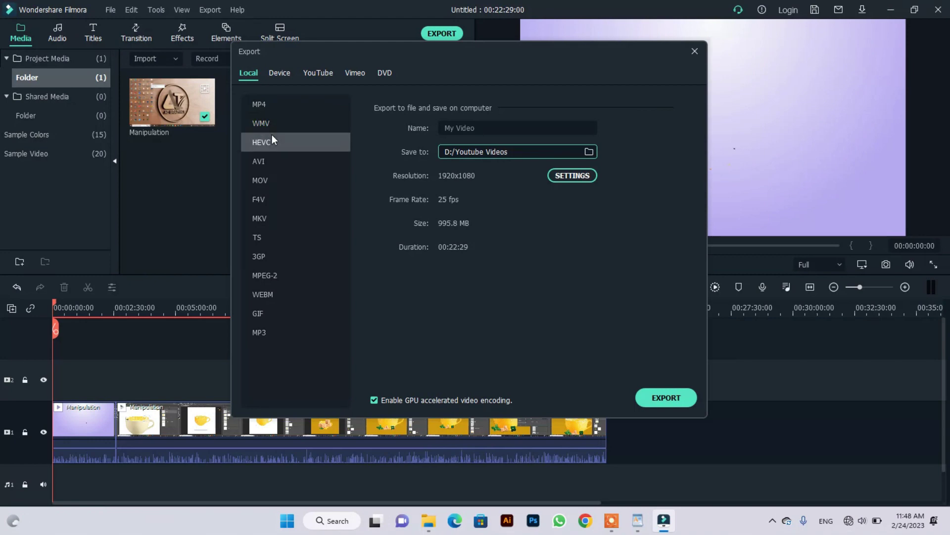
pyautogui.click(270, 163)
pyautogui.click(268, 181)
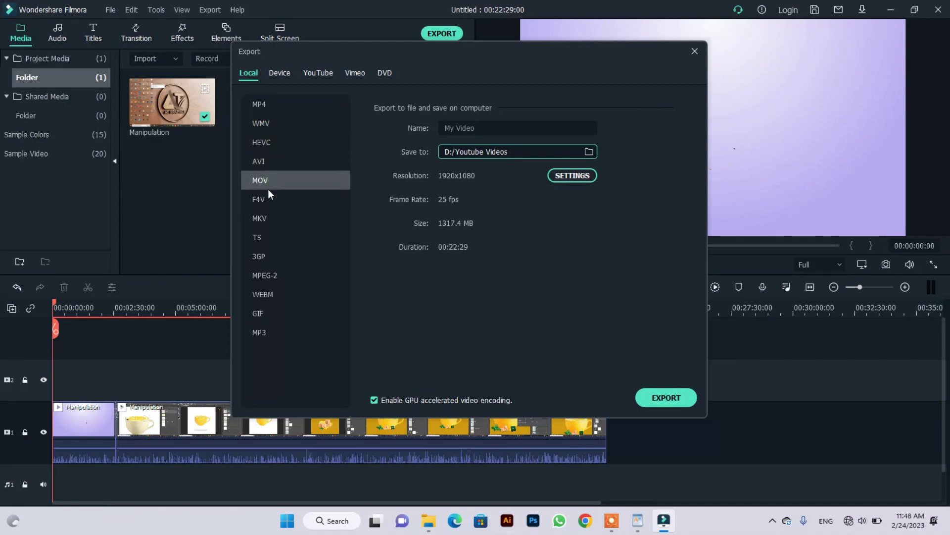
pyautogui.click(270, 200)
pyautogui.click(266, 218)
pyautogui.click(263, 256)
pyautogui.click(267, 293)
pyautogui.click(269, 314)
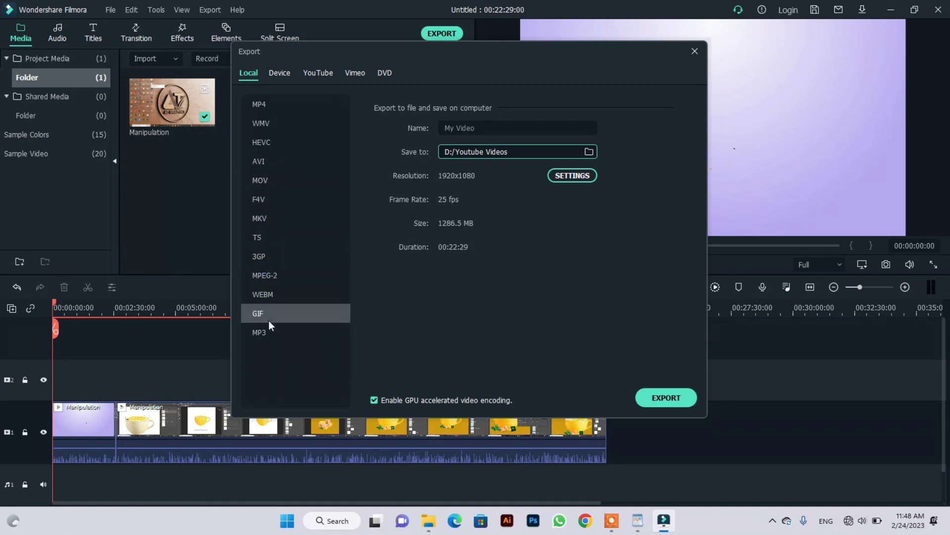
pyautogui.click(266, 332)
pyautogui.click(284, 124)
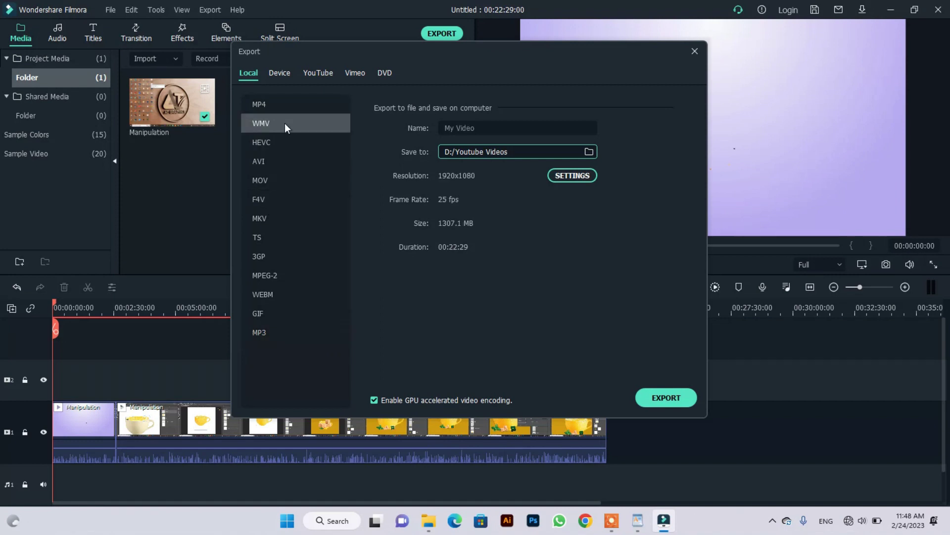
pyautogui.click(286, 105)
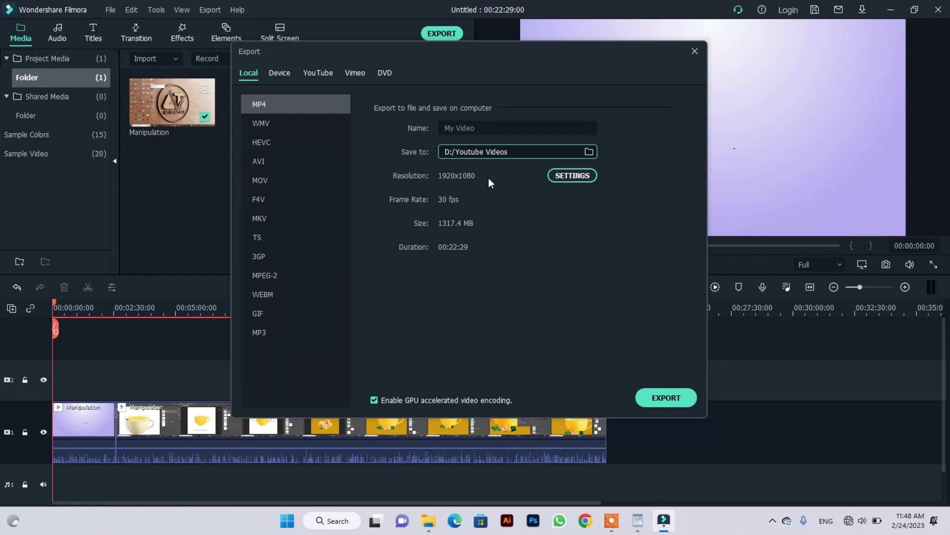
# - Revisit the MP4 export settings, try the Good quality preset, and set the video bit rate back to 8000 kbps
pyautogui.click(581, 176)
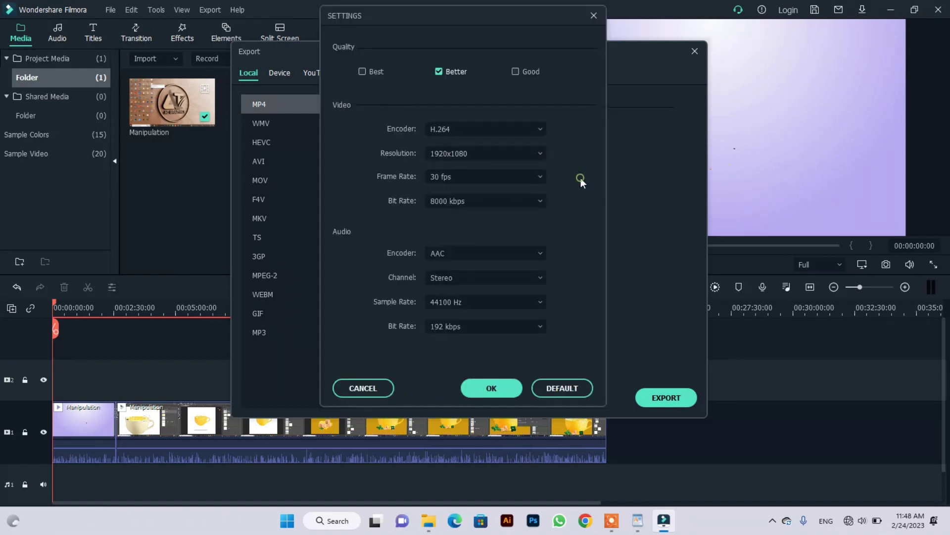
pyautogui.click(515, 73)
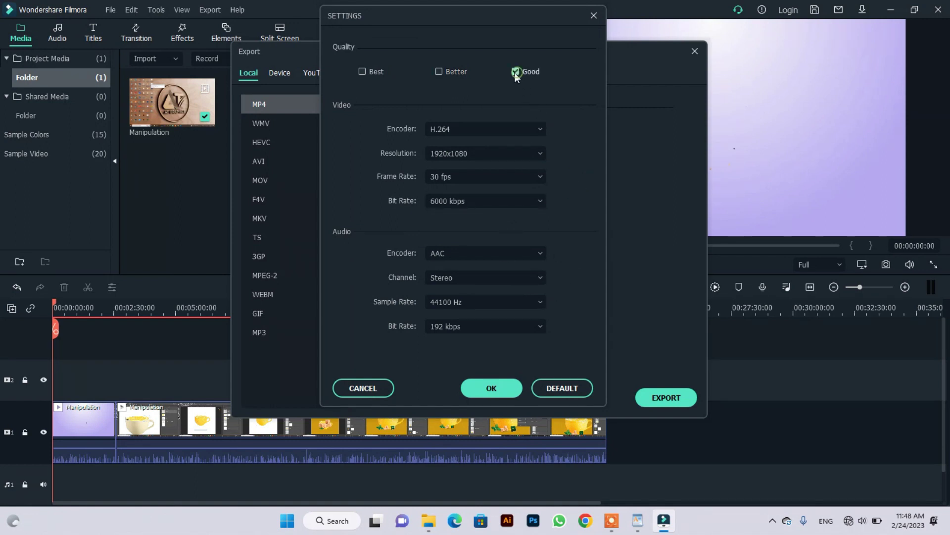
pyautogui.click(482, 202)
pyautogui.click(454, 273)
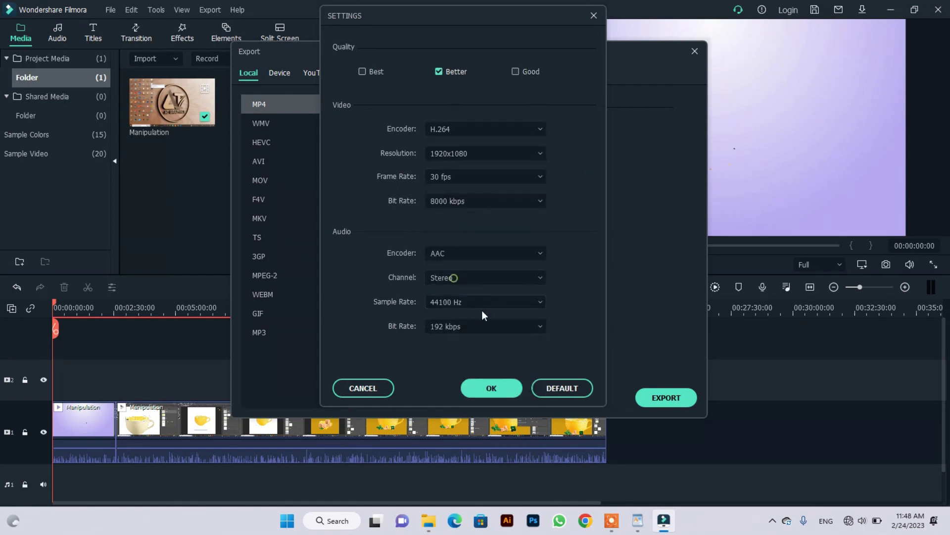
pyautogui.click(493, 388)
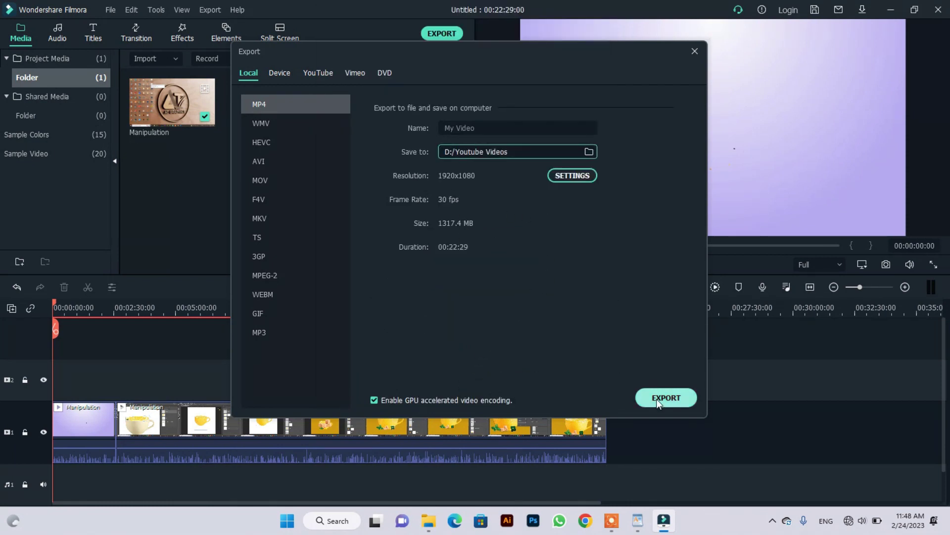
# - Close the export options without exporting, and play the project preview in full screen
pyautogui.click(692, 51)
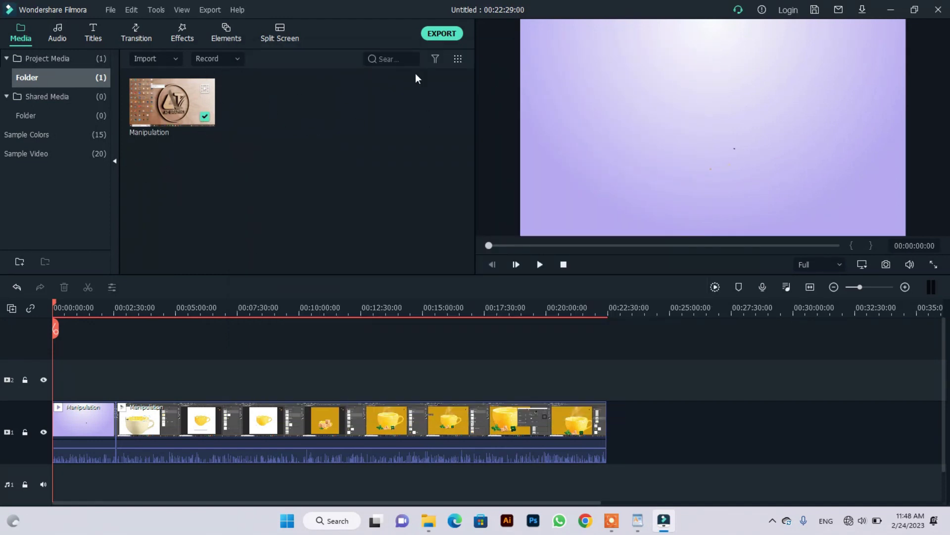
pyautogui.click(936, 265)
pyautogui.press('space')
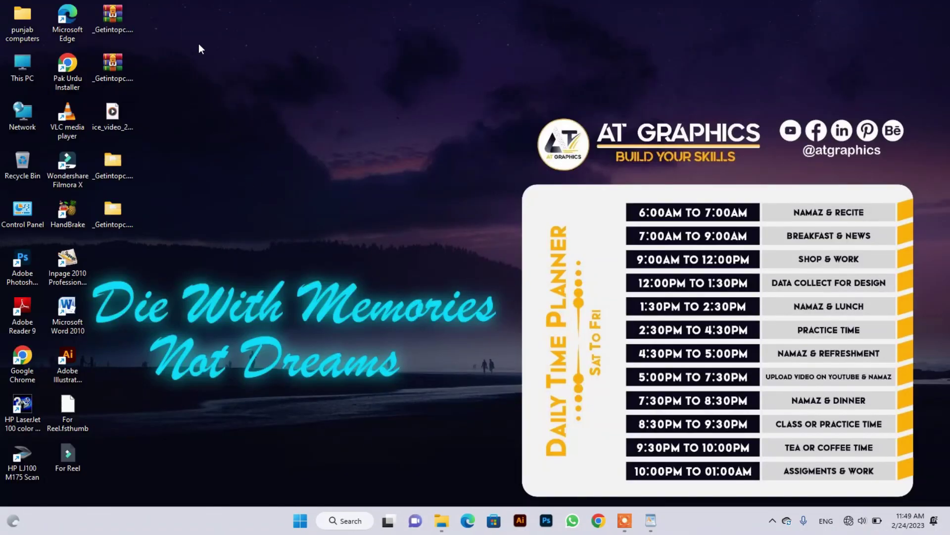
pyautogui.click(199, 45)
pyautogui.rightClick(198, 44)
pyautogui.click(239, 123)
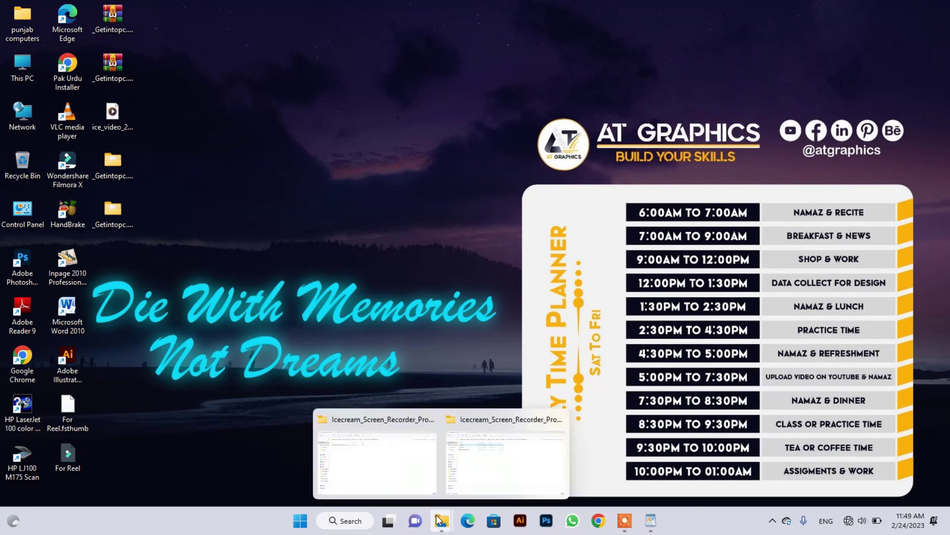
# - Switch to the WordPad document and add the closing line "So These The Following Steps u need to Know about those softwares"
pyautogui.click(650, 519)
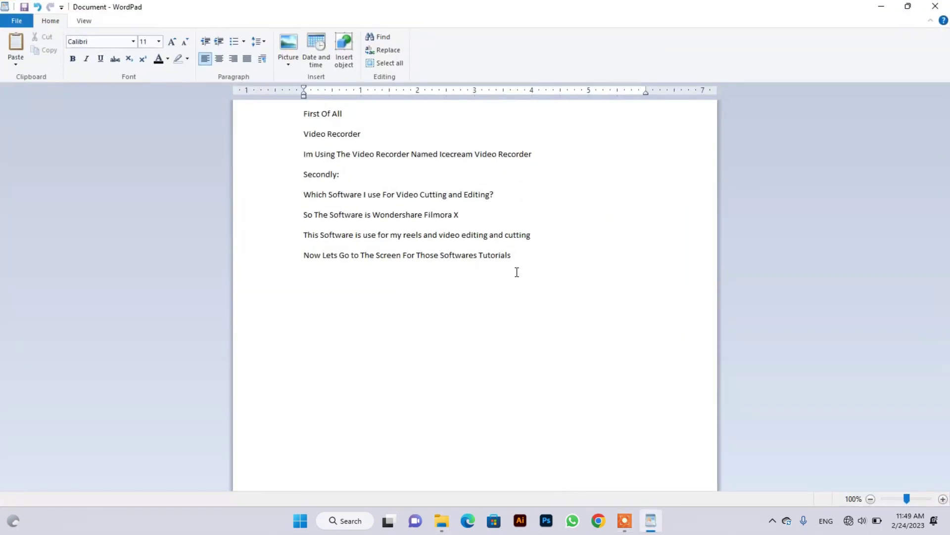
pyautogui.write('So These The Following Steps u need to')
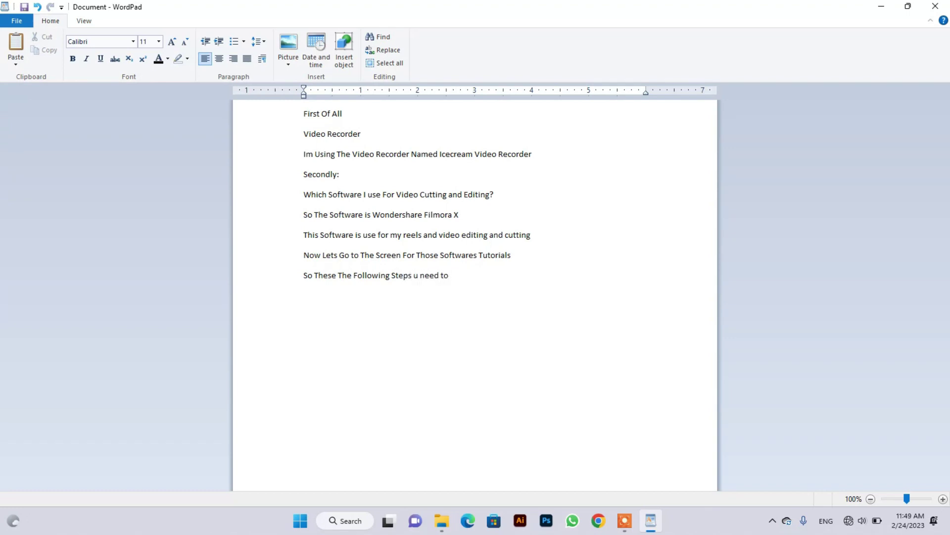
pyautogui.write(' Know about those softwares ')
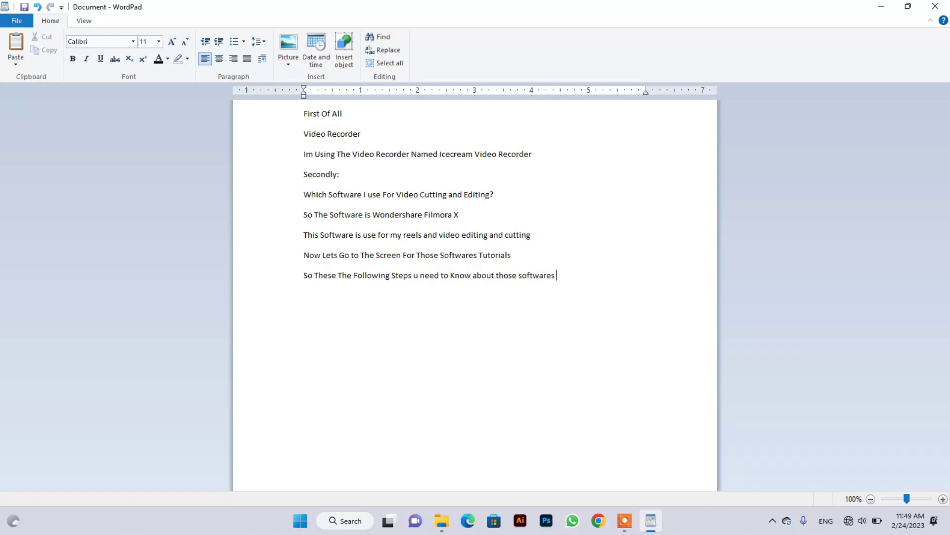
# - Add a farewell line at the end of the notes reading "See You Allah Hafiz Meet With Another Video Fi AmanAllah"
pyautogui.write('See You Allah Hafiz Meet')
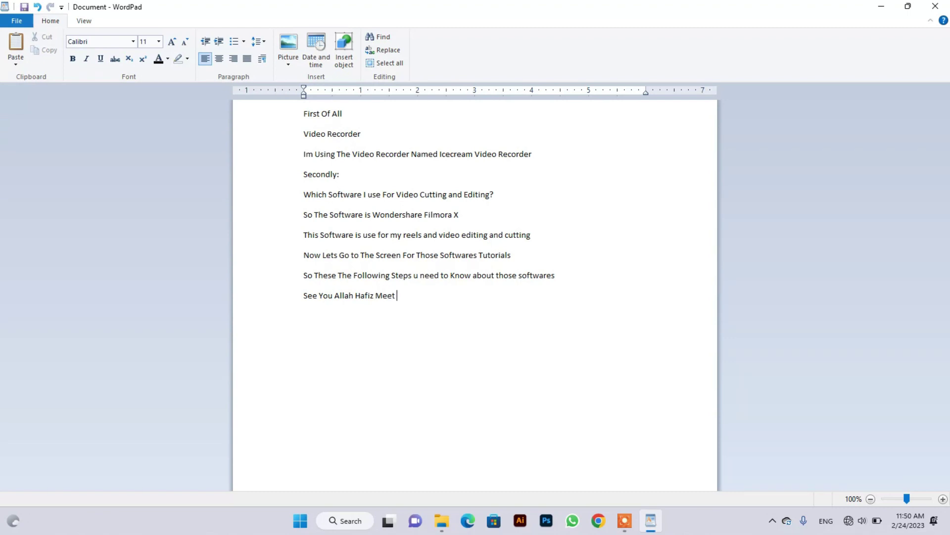
pyautogui.write(' With Another Video Fi AmanAllah')
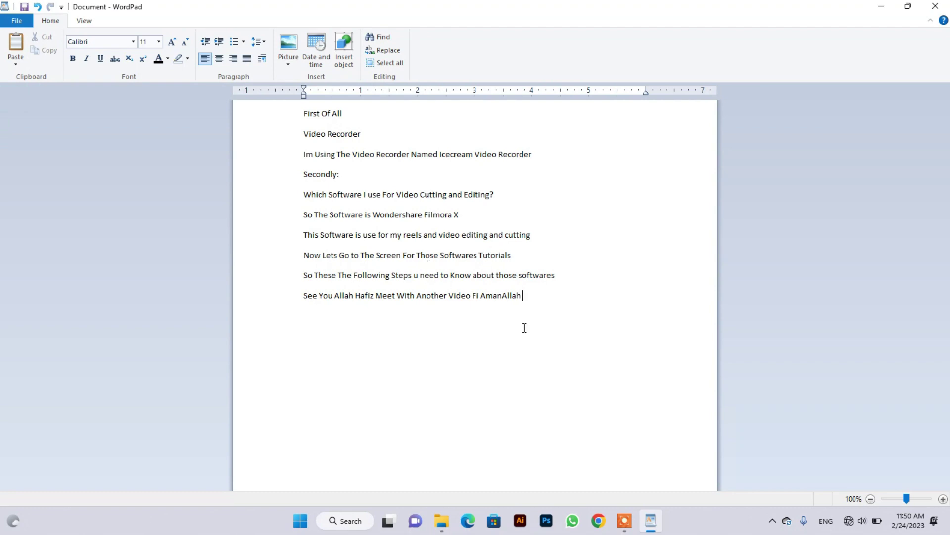